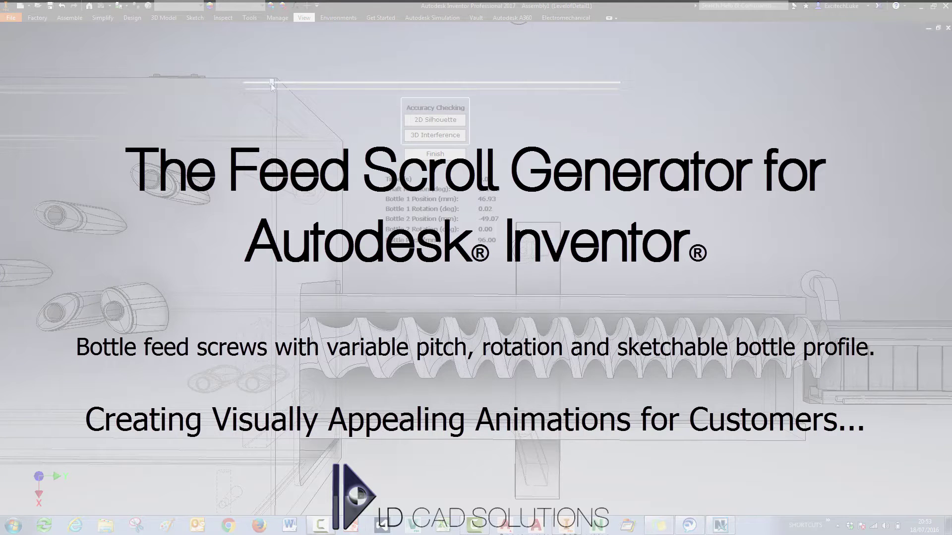
Scrub the simulation time slider forward to about 0.81 s, carrying both bottles along the screw.
drag(272, 84, 287, 91)
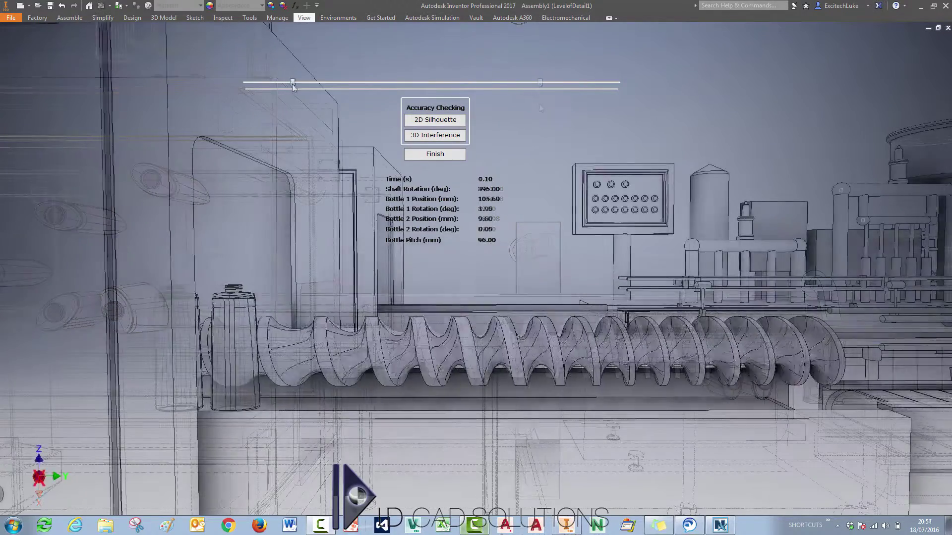
drag(331, 88, 434, 94)
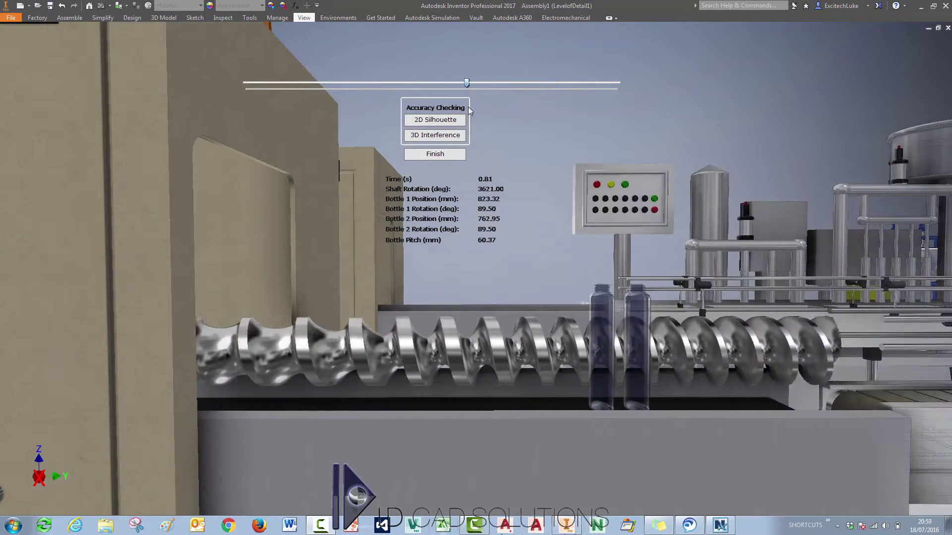
drag(468, 106, 504, 111)
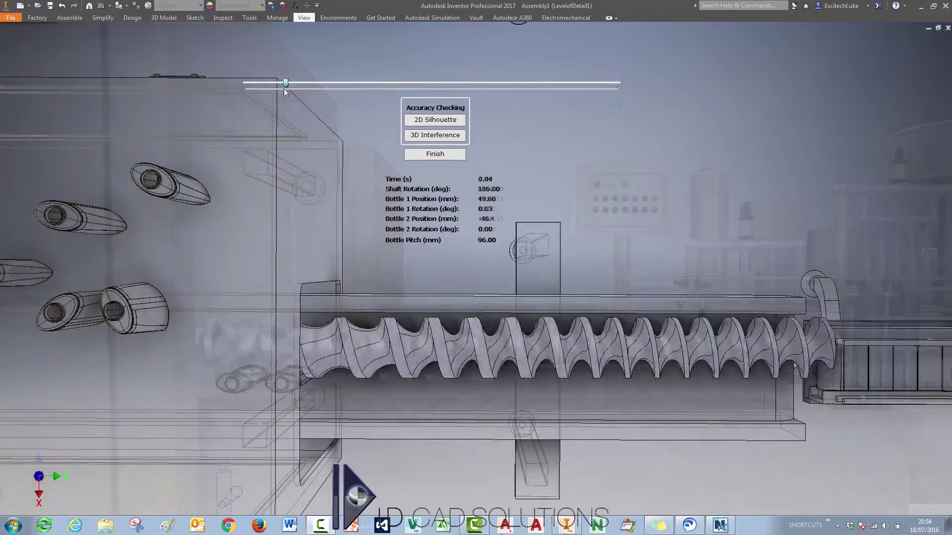
drag(284, 88, 310, 97)
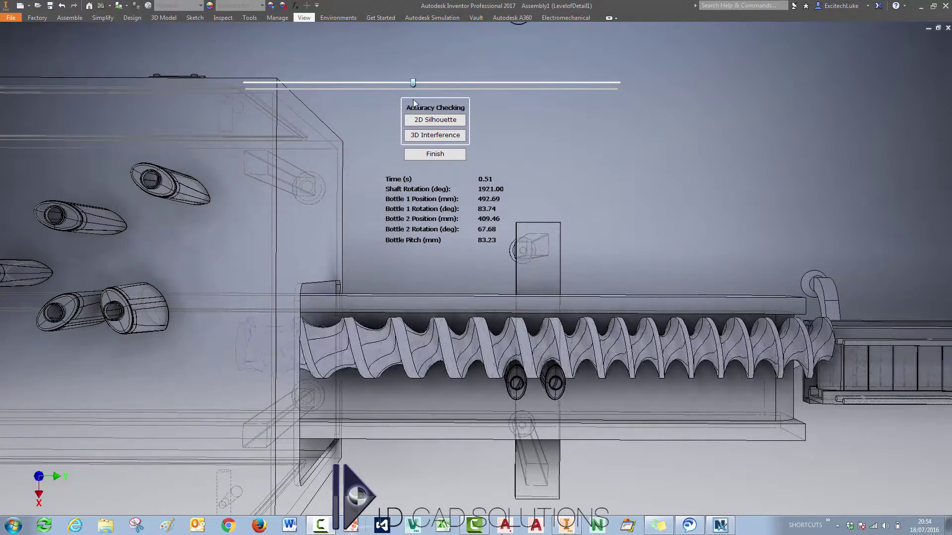
drag(414, 101, 458, 106)
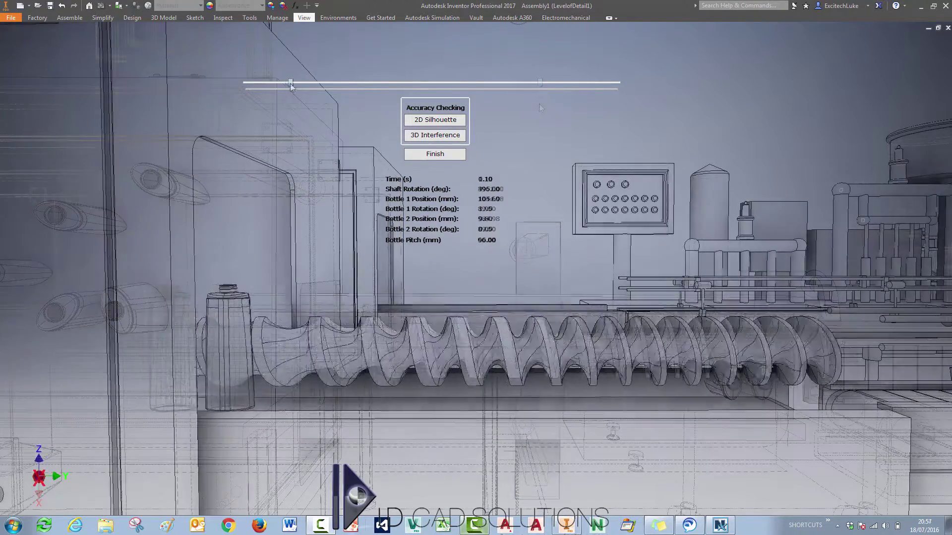
drag(307, 86, 385, 85)
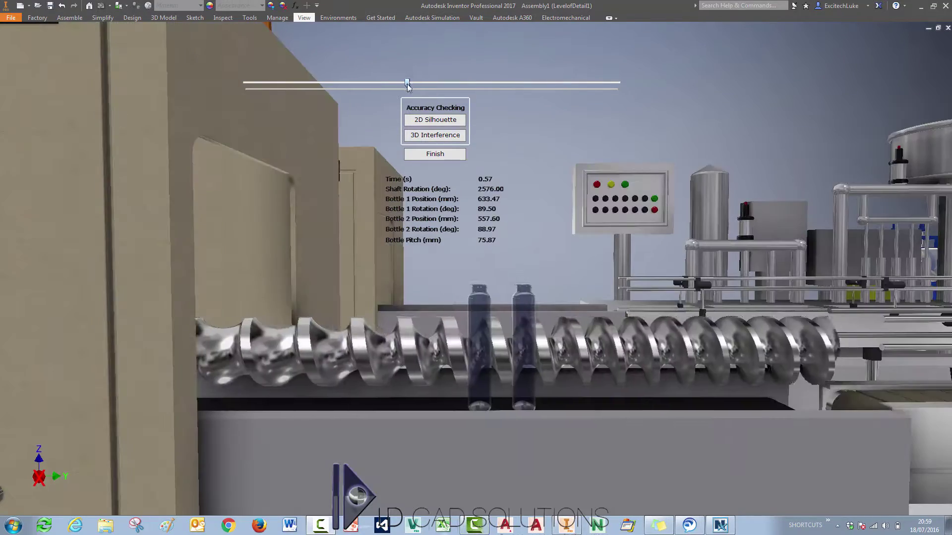
mouse_move(411, 92)
mouse_down()
mouse_move(498, 106)
mouse_move(610, 106)
mouse_up()
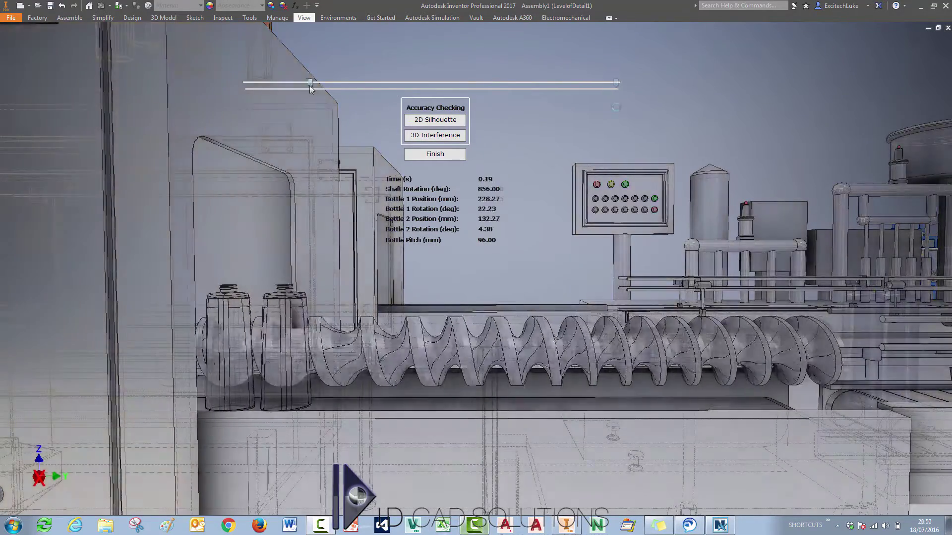
drag(309, 85, 388, 85)
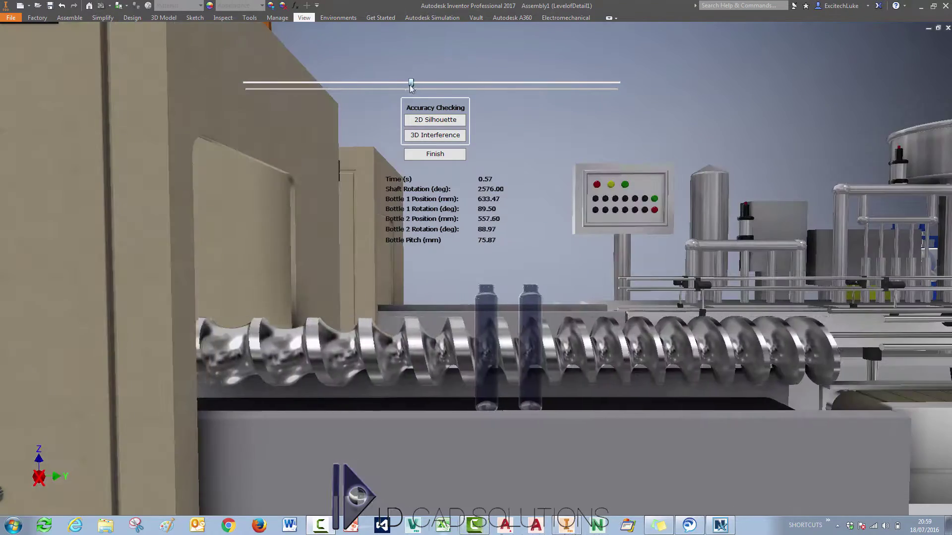
mouse_move(410, 92)
mouse_down()
mouse_move(468, 110)
mouse_move(611, 106)
mouse_up()
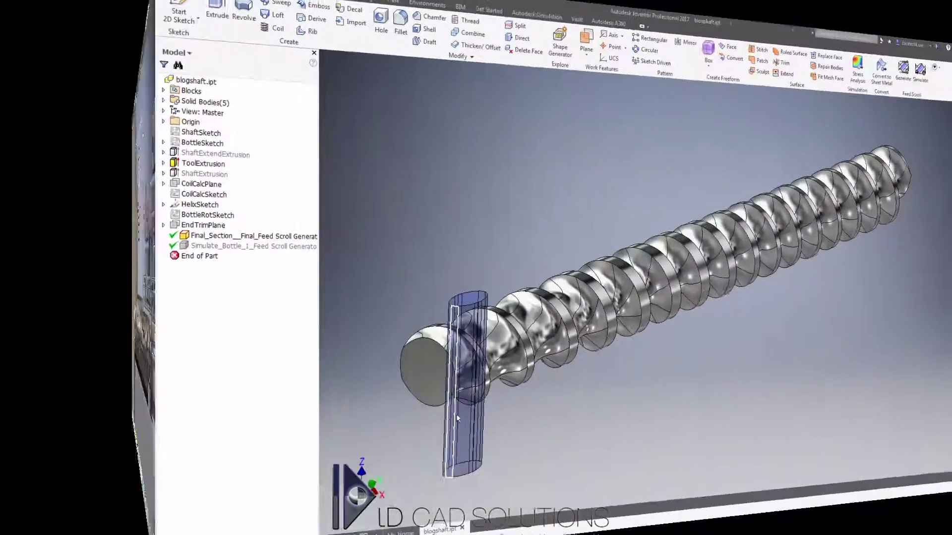
Run Feed Scroll Simulate on the screw part, saving the part when prompted.
key(F2)
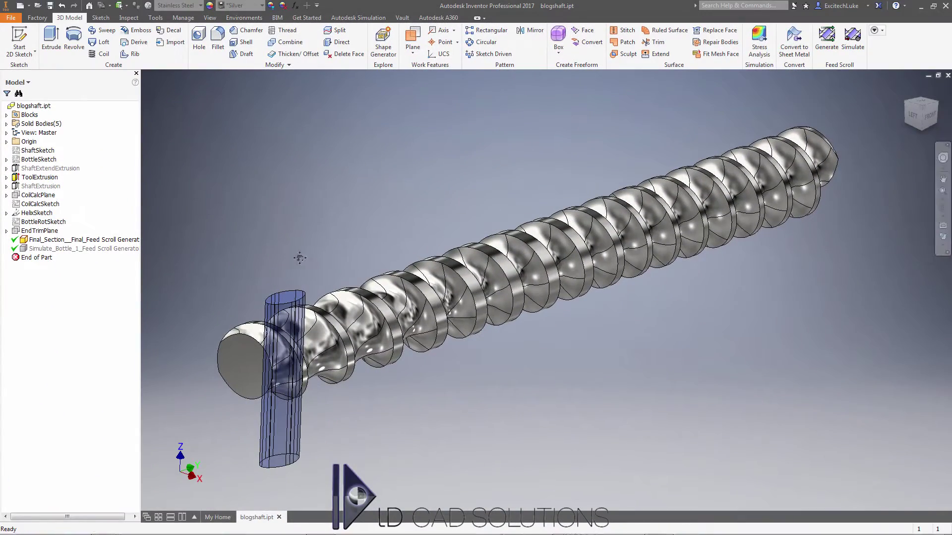
drag(299, 257, 318, 249)
shift+middle_drag(318, 249, 316, 240)
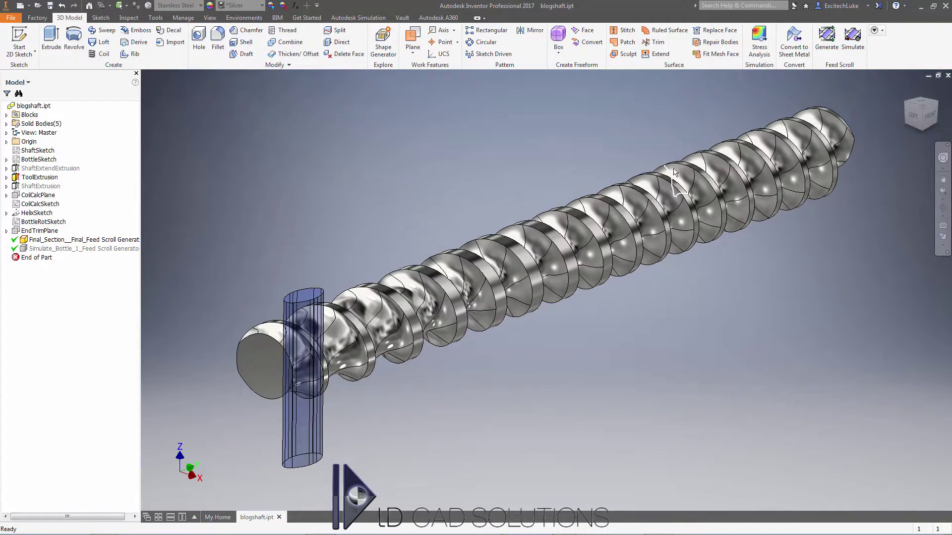
click(852, 44)
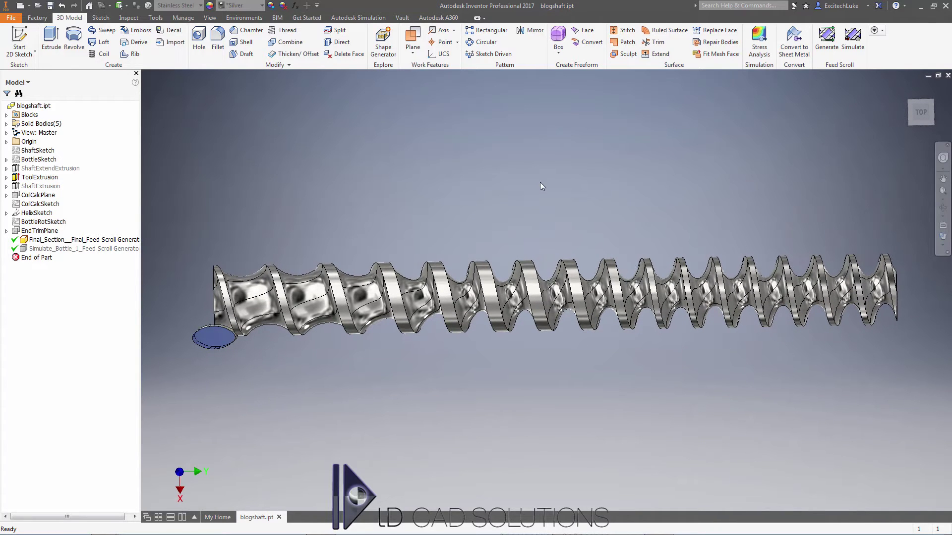
click(854, 44)
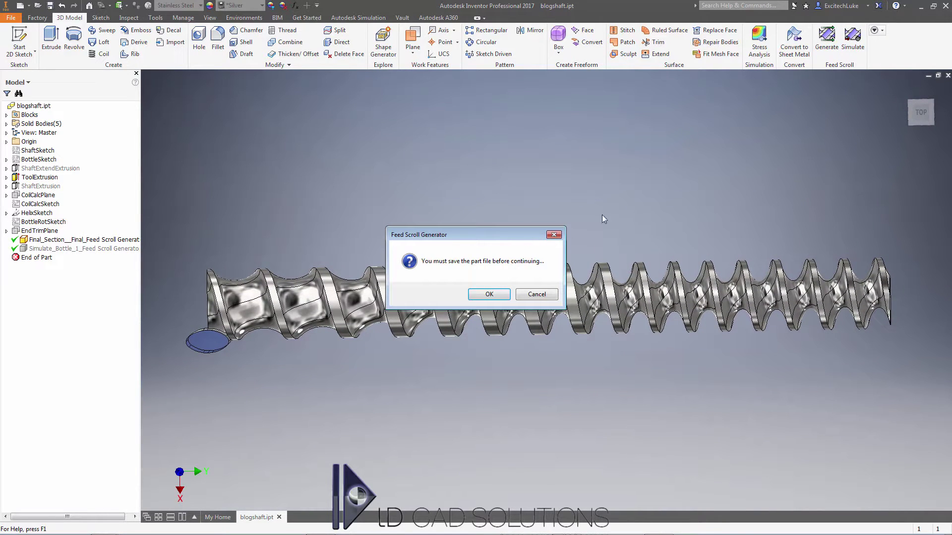
click(490, 296)
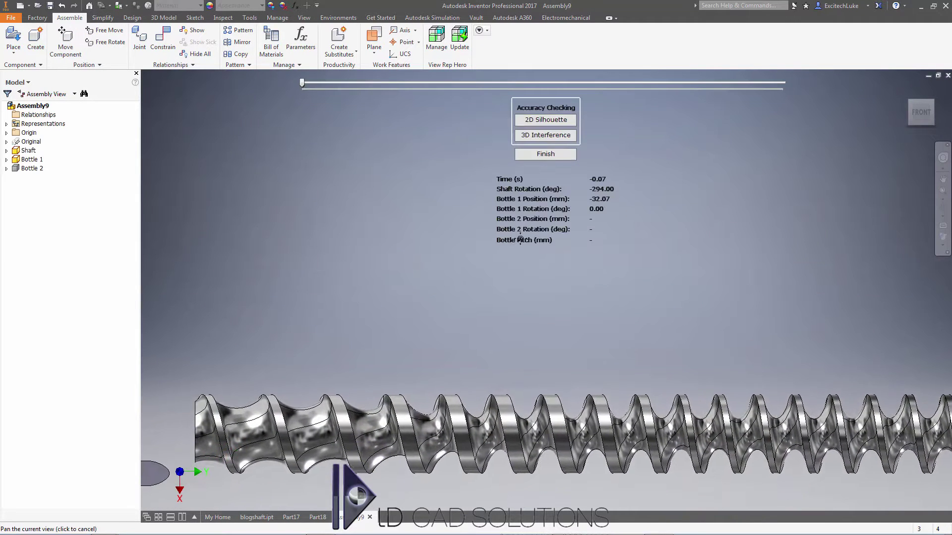
Advance to 0.21 s, with Bottle 1 at 246.93 mm and Bottle 2 at 150.93 mm, in home view.
scroll(520, 240, up, 2)
scroll(538, 297, up, 3)
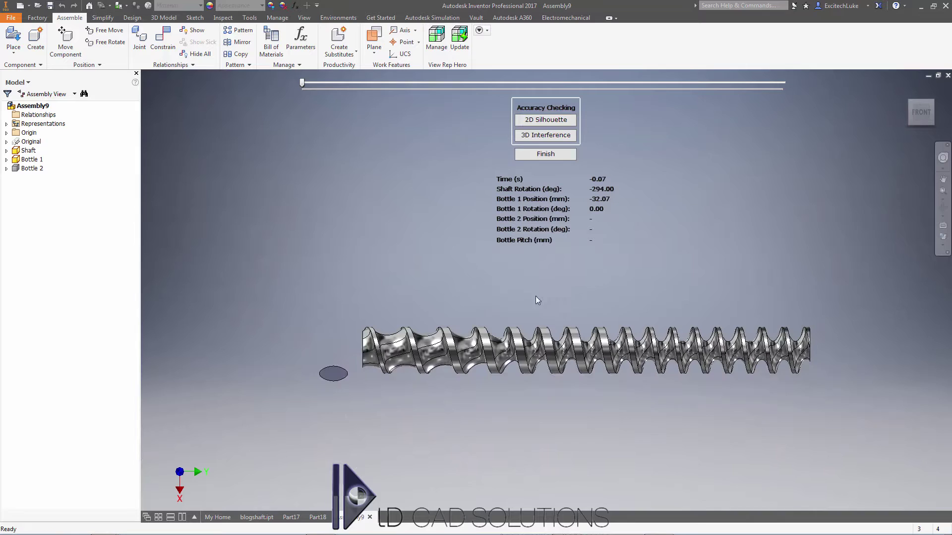
middle_click(483, 305)
scroll(424, 293, down, 3)
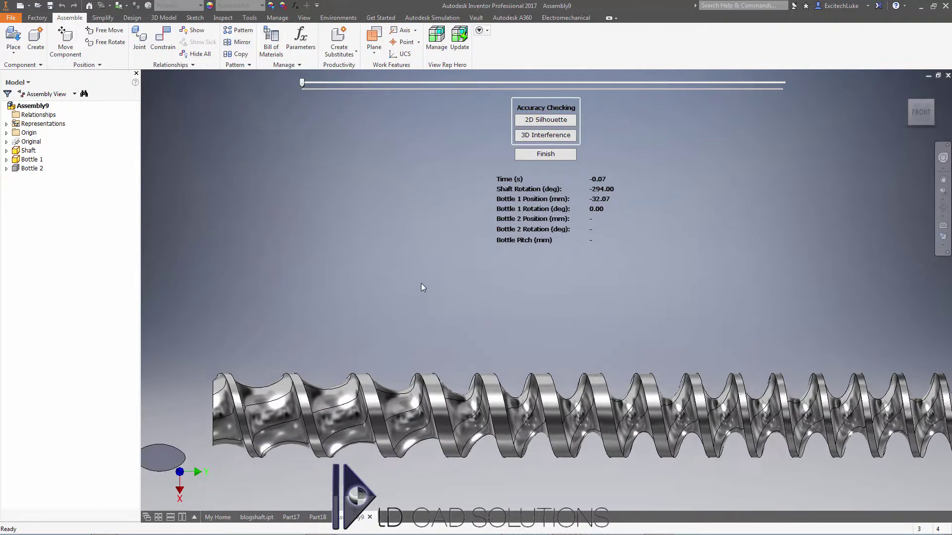
scroll(421, 283, up, 1)
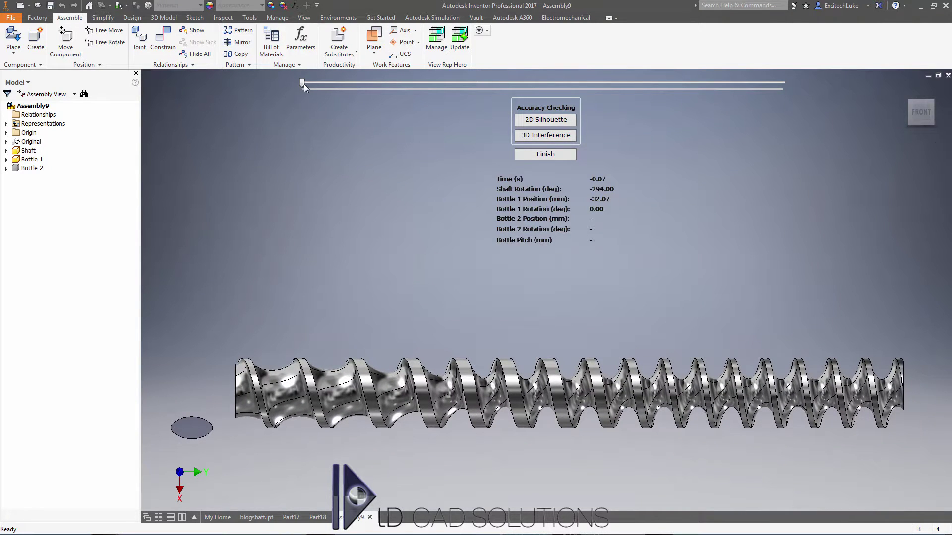
drag(304, 83, 391, 134)
key(F6)
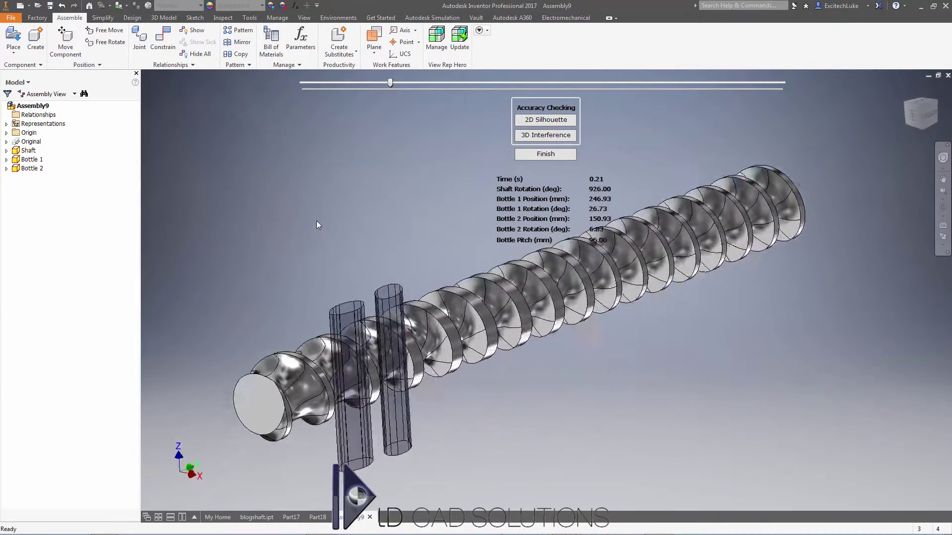
Pull both bottles and the shaft away, then advance to 0.35 s so they snap back at 89.95 mm pitch.
drag(410, 326, 291, 236)
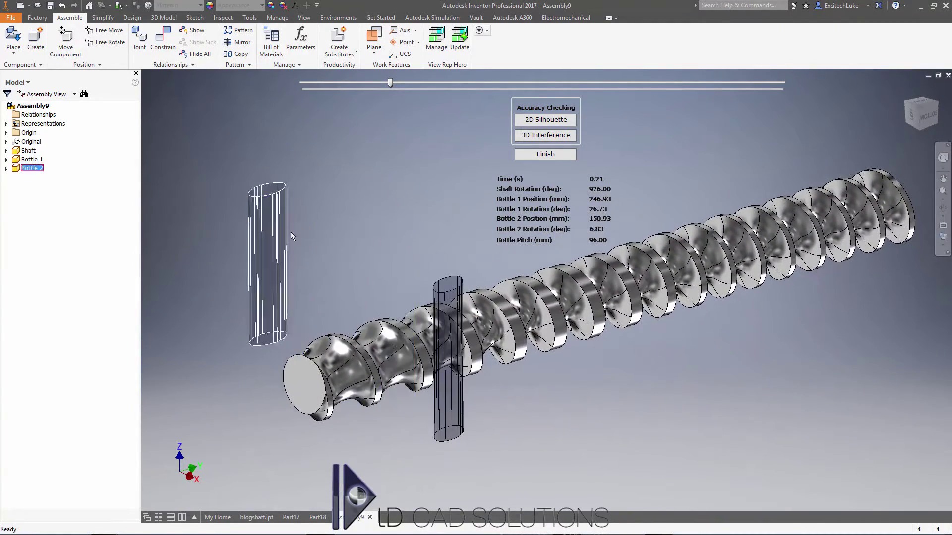
drag(442, 295, 672, 391)
drag(523, 334, 429, 416)
drag(391, 84, 430, 94)
middle_drag(379, 204, 325, 203)
middle_drag(313, 268, 313, 270)
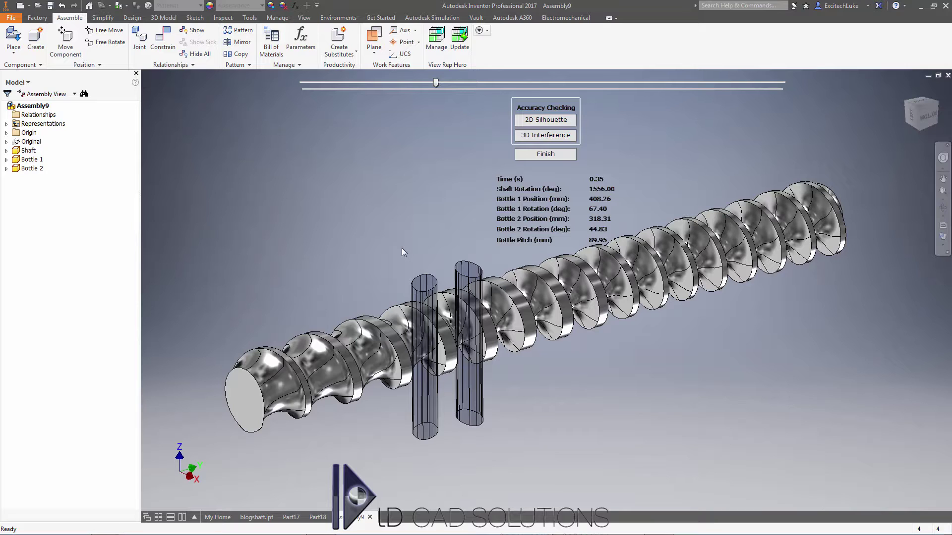
middle_drag(401, 251, 393, 250)
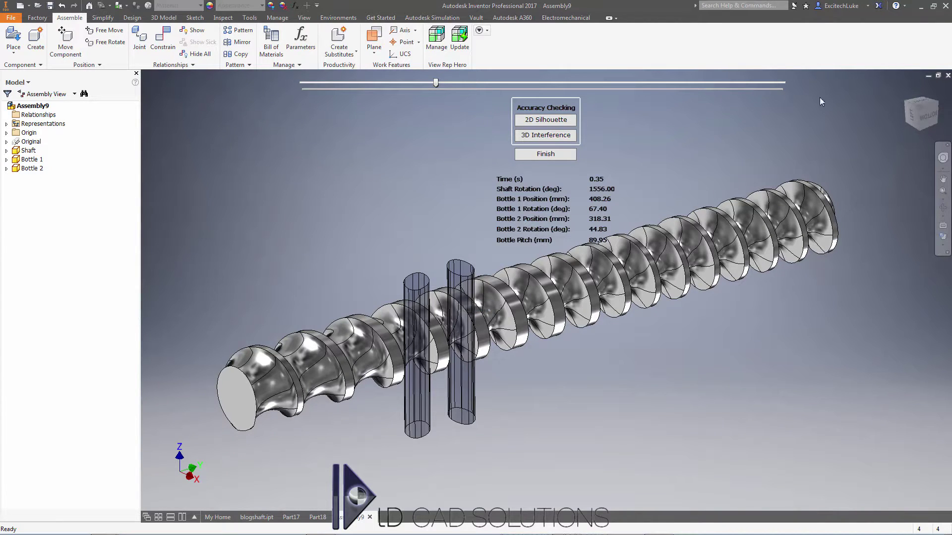
Place one BOTTLEEXAMPLE.ipt component standing beside the screw shaft.
click(14, 34)
click(402, 184)
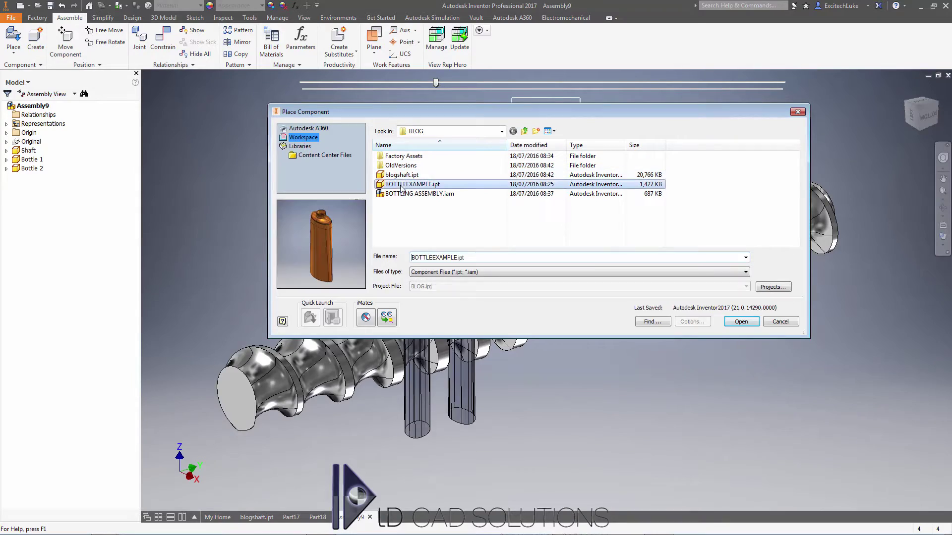
double_click(412, 185)
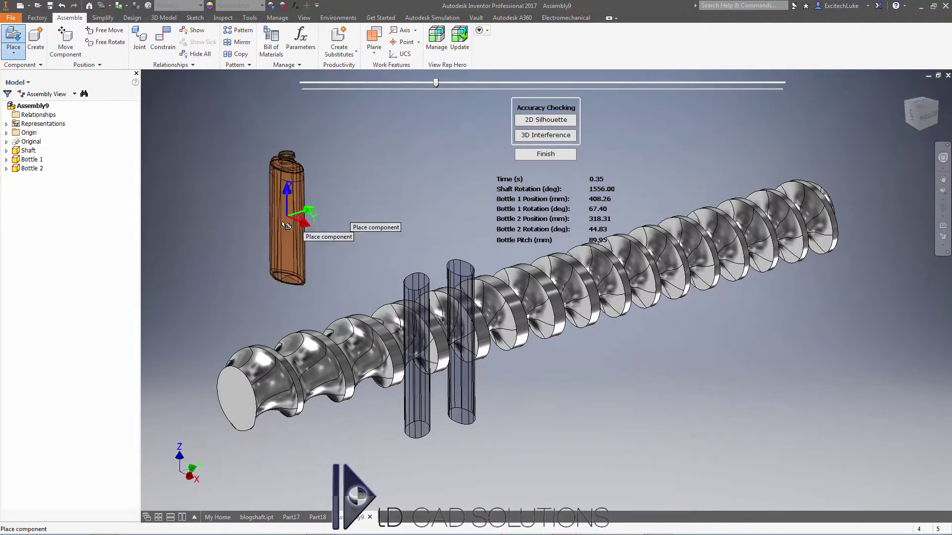
shift+middle_drag(557, 322, 436, 307)
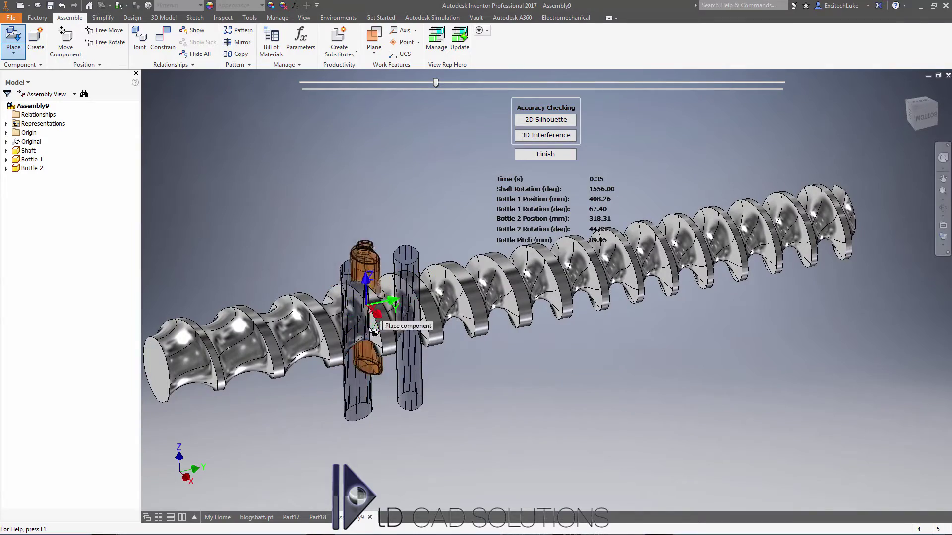
mouse_move(330, 319)
shift+middle_down()
mouse_move(346, 330)
mouse_move(333, 317)
shift+middle_up()
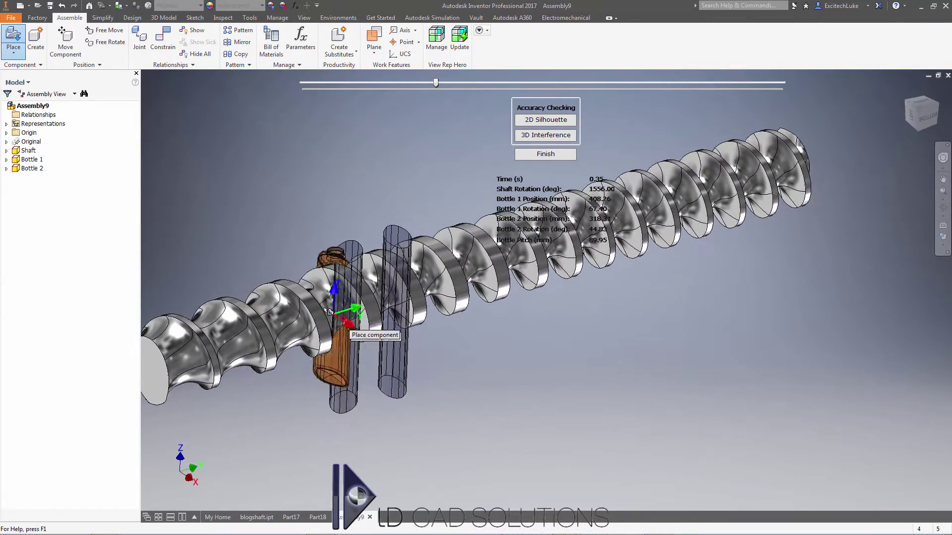
shift+middle_drag(333, 269, 303, 236)
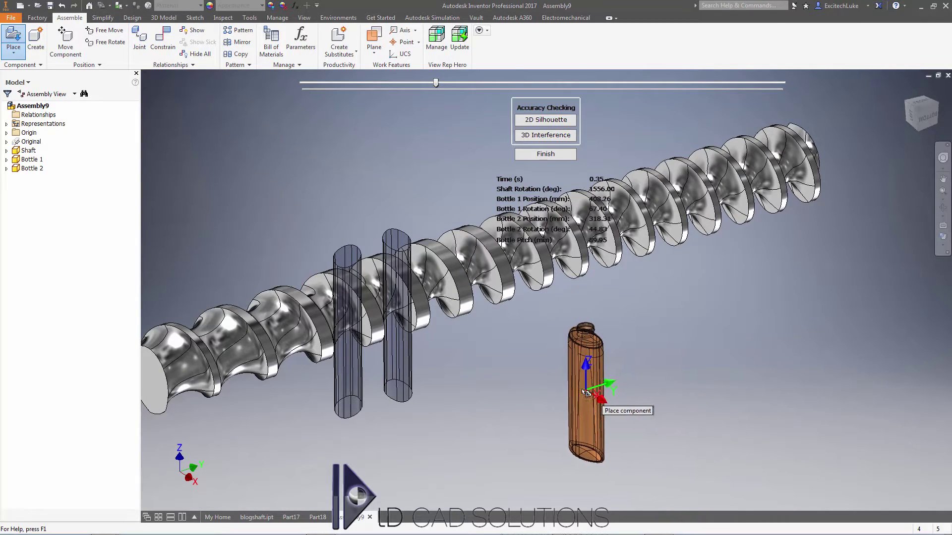
click(595, 404)
key(Escape)
middle_drag(711, 368, 717, 367)
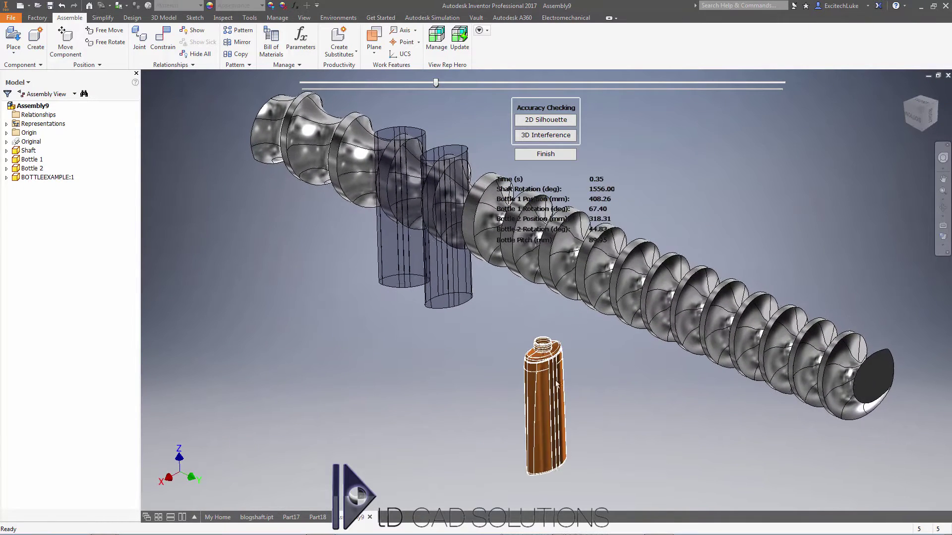
Drag the BOTTLEEXAMPLE bottle and the Bottle 2 cylinder off the screw toward the lower left.
drag(548, 370, 360, 346)
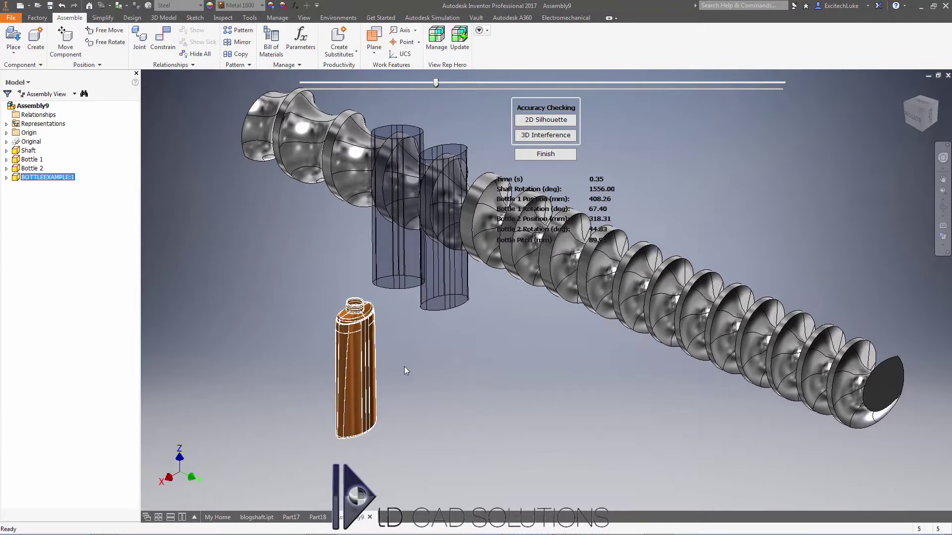
middle_drag(551, 391, 529, 405)
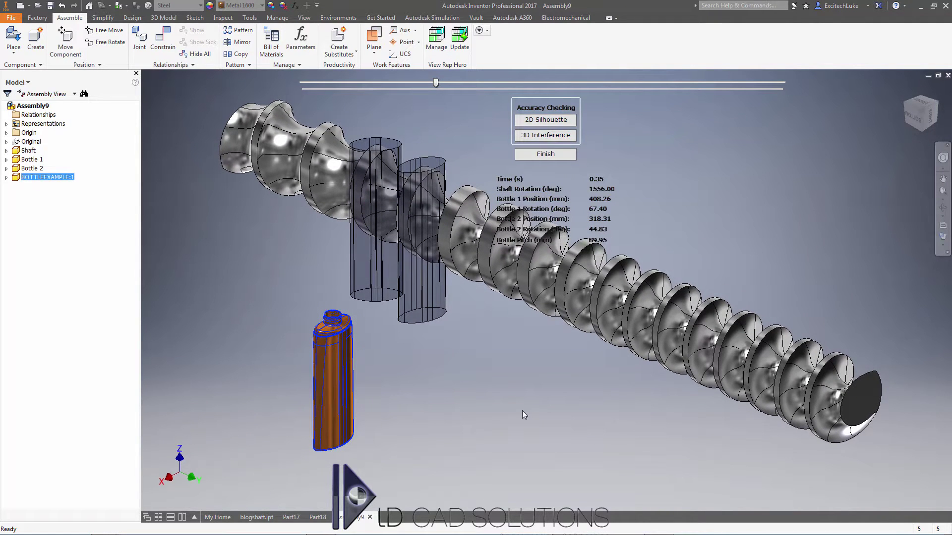
shift+middle_drag(522, 411, 521, 403)
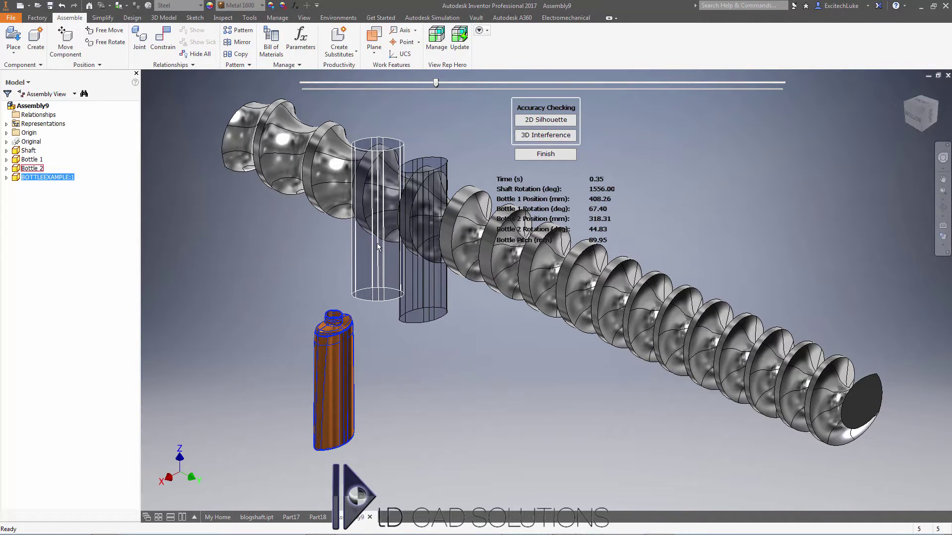
drag(382, 241, 247, 365)
click(318, 282)
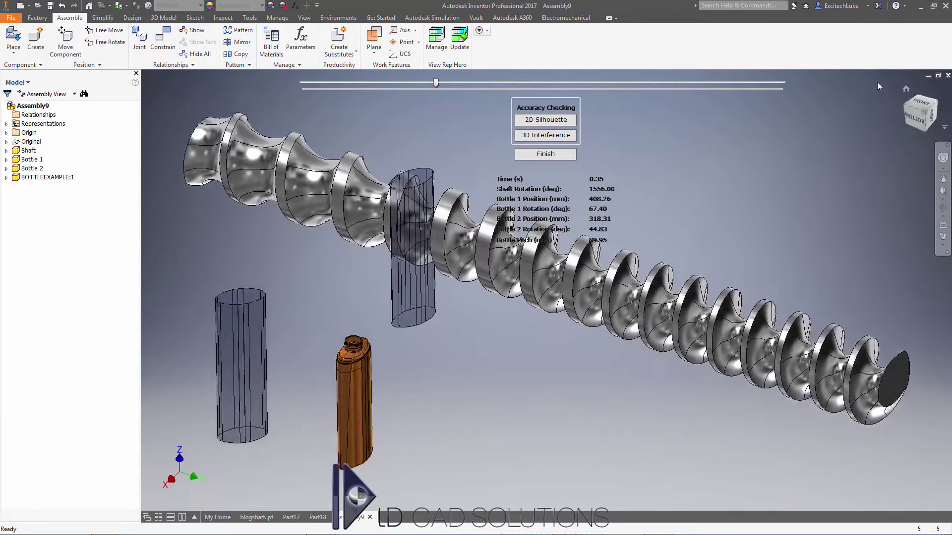
From the front view, move the custom bottle onto the Bottle 2 ellipse.
click(921, 112)
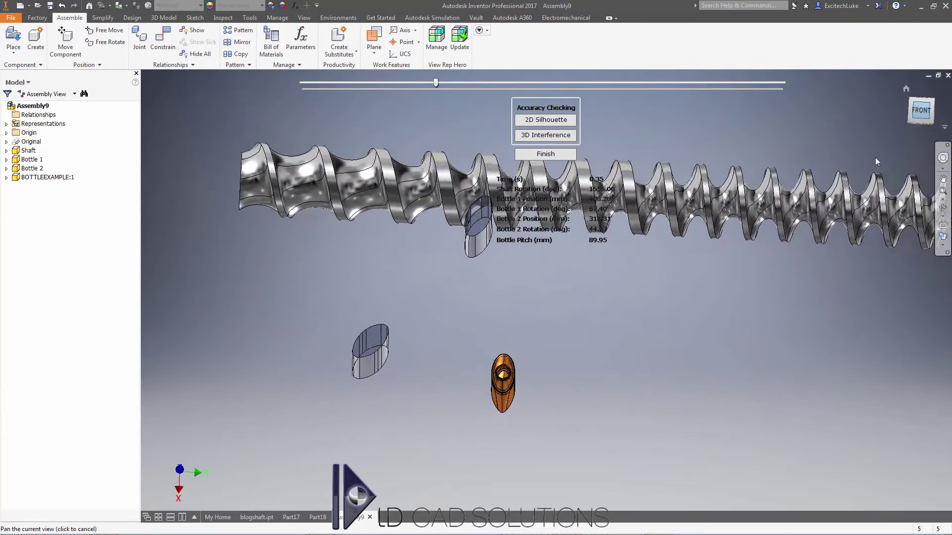
scroll(486, 340, up, 5)
middle_drag(519, 333, 631, 364)
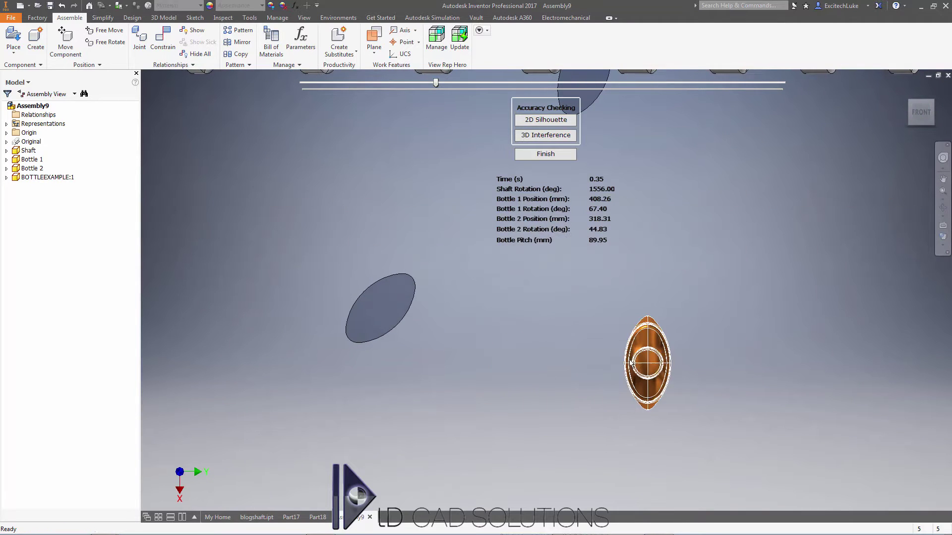
drag(647, 349, 381, 293)
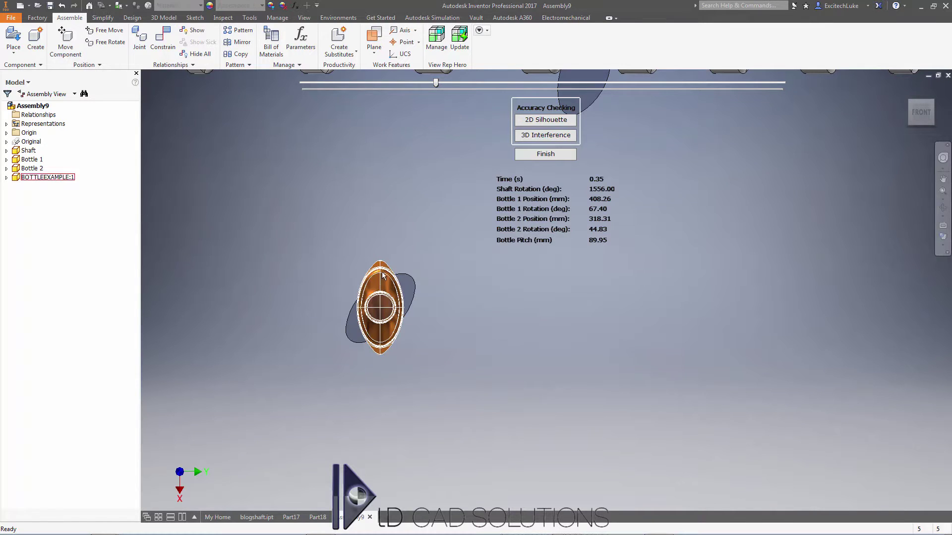
Free-rotate the custom bottle about 45° to match the oval footprint.
key(g)
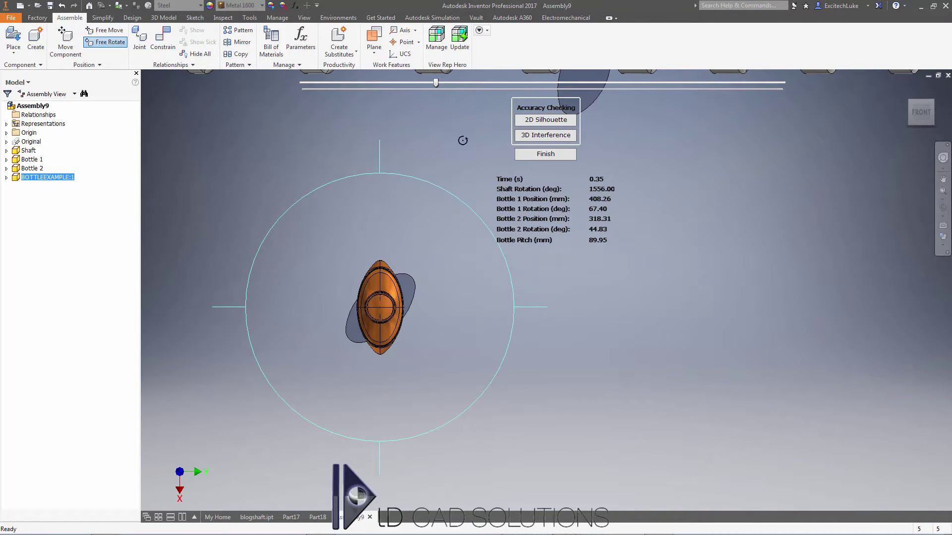
drag(401, 135, 521, 197)
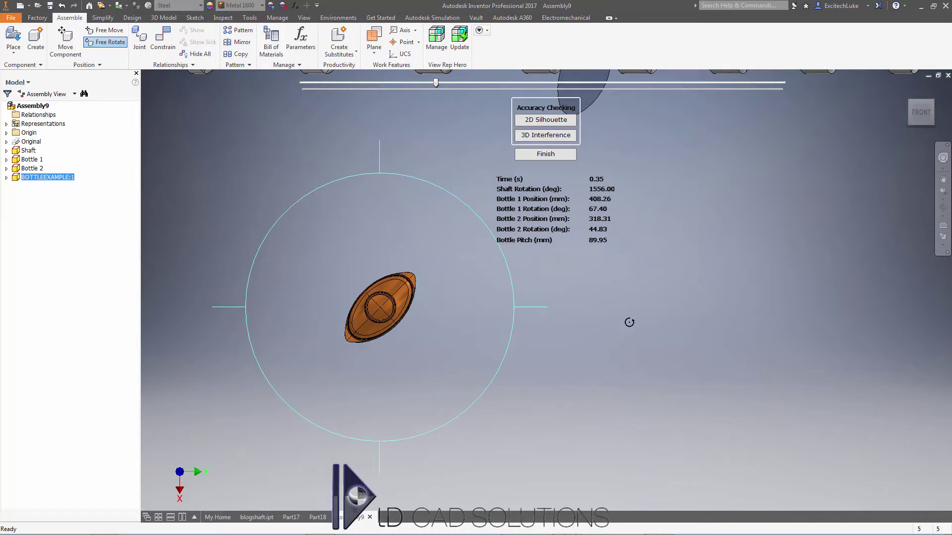
key(Escape)
click(603, 318)
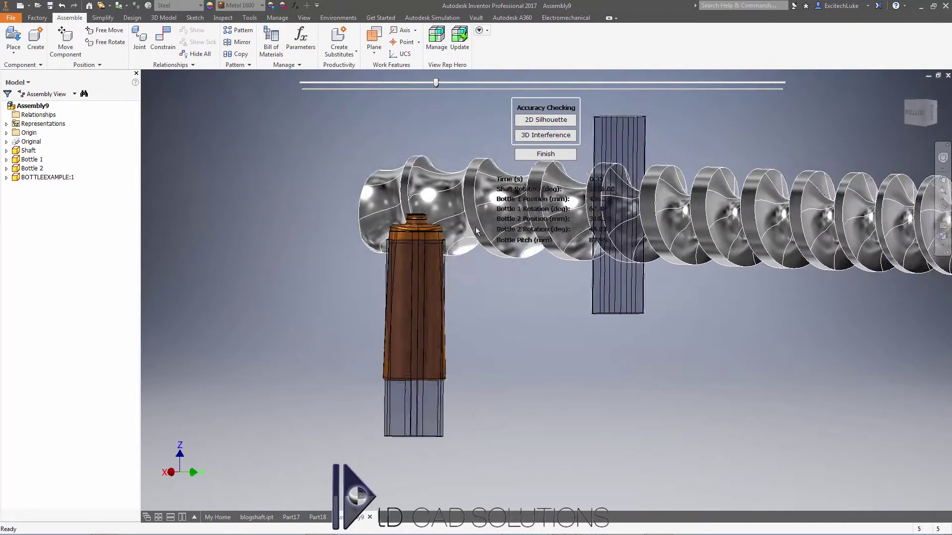
From the right view, raise the custom bottle so it sits on the Bottle 2 cylinder.
click(931, 114)
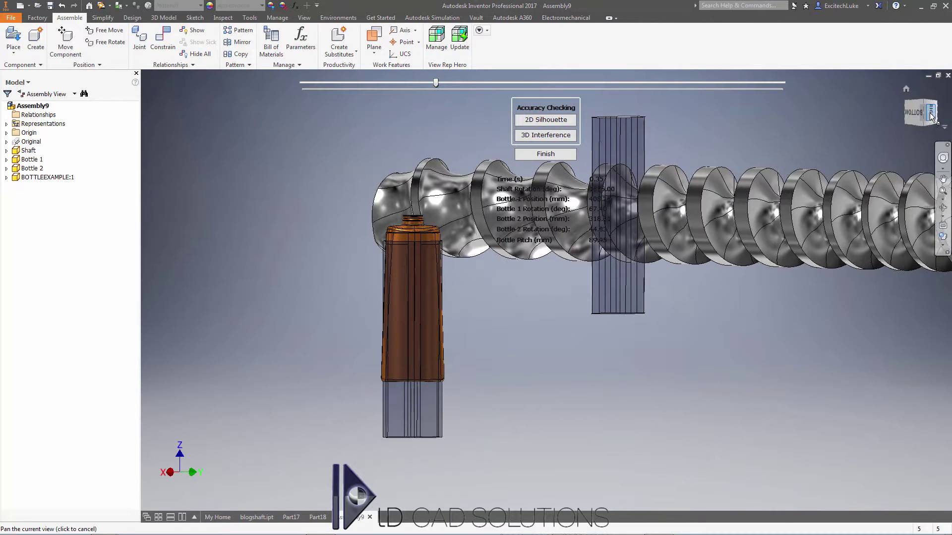
middle_drag(493, 284, 373, 289)
drag(402, 210, 400, 204)
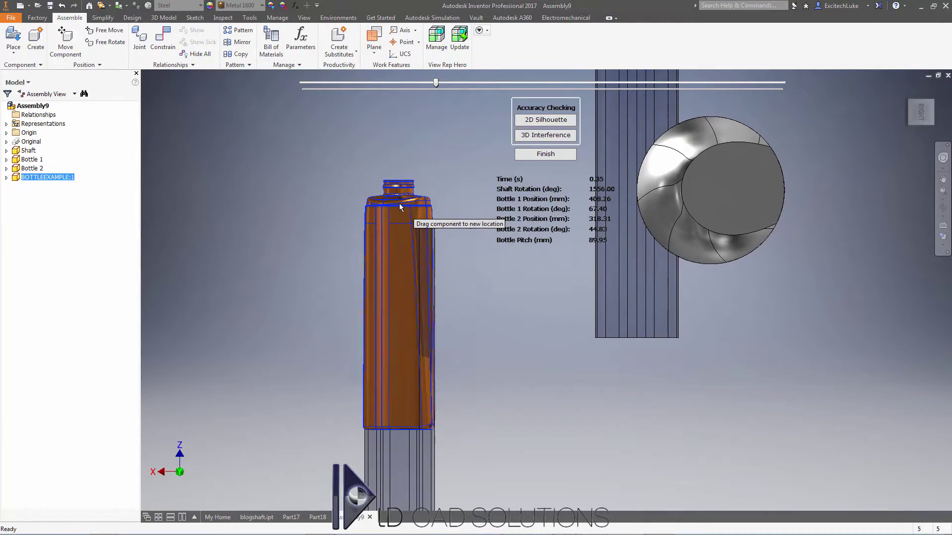
click(345, 307)
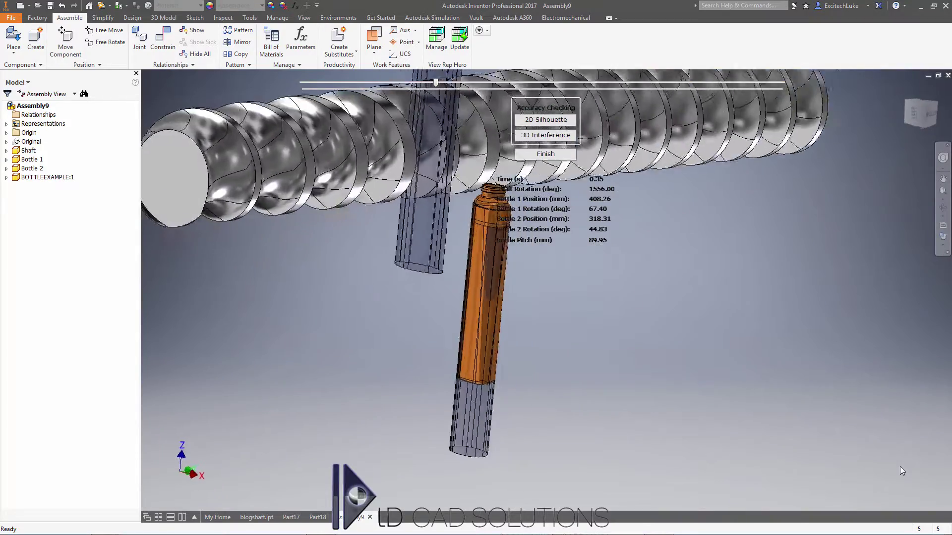
middle_drag(574, 336, 553, 367)
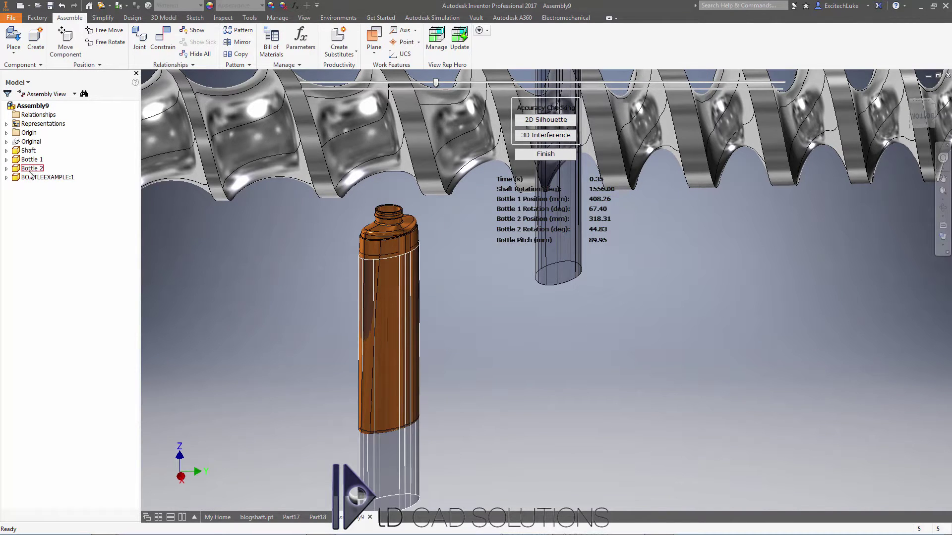
double_click(31, 169)
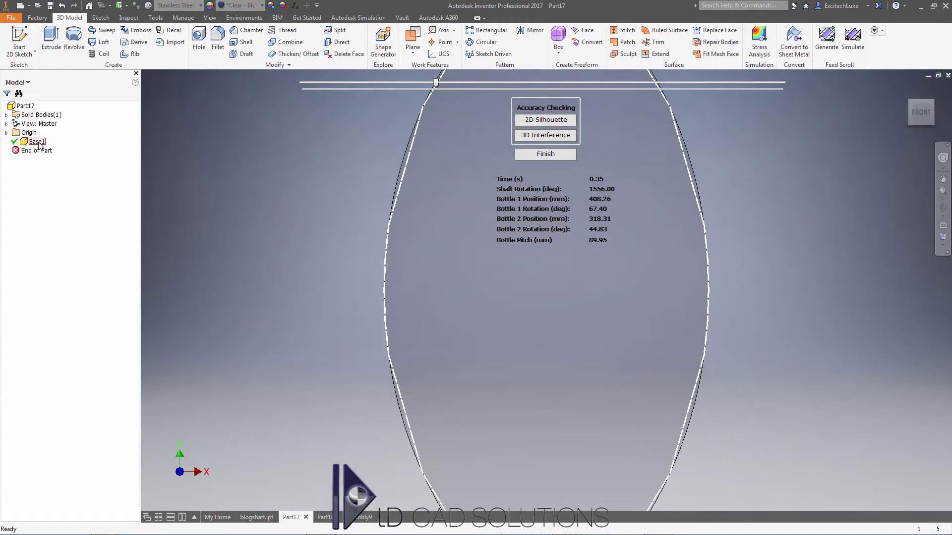
click(908, 99)
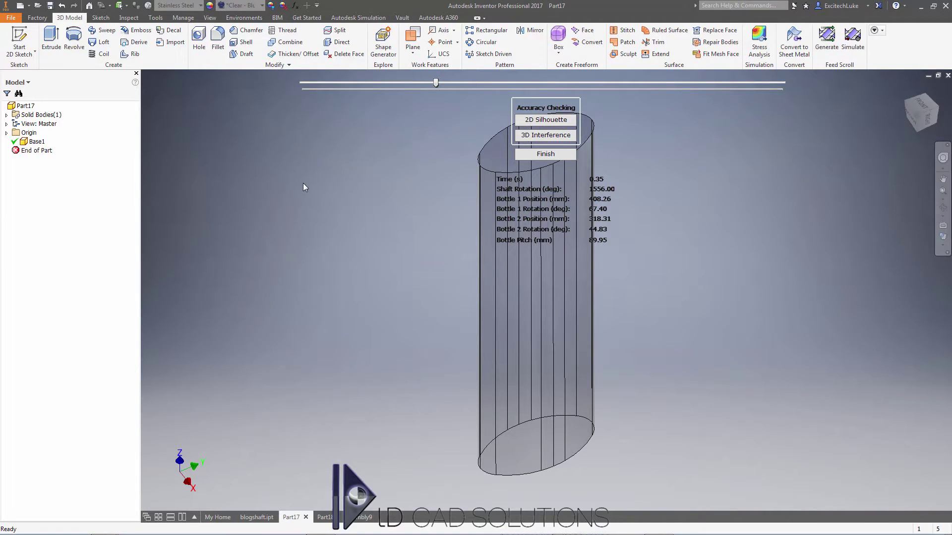
click(948, 76)
click(446, 293)
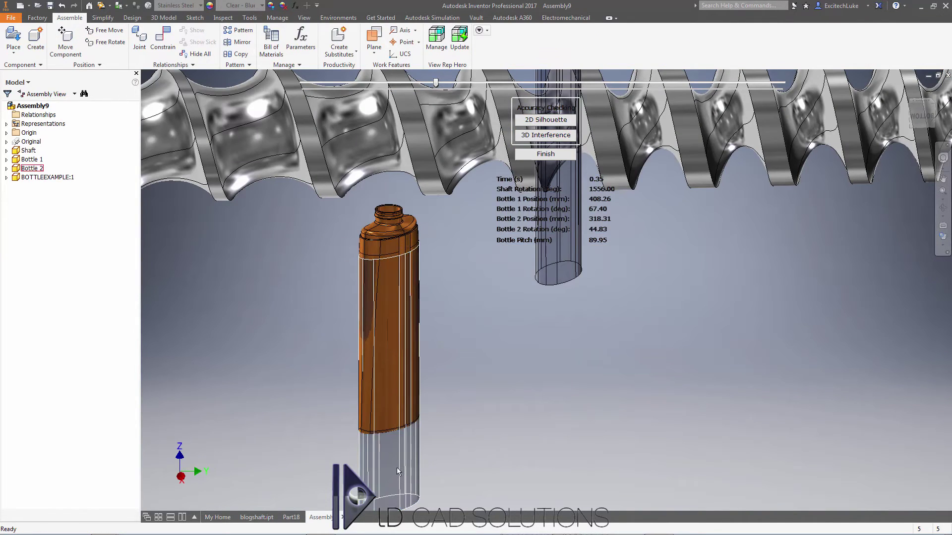
Edit Bottle 2 in place and Copy Object the BOTTLEEXAMPLE body into it as a solid.
double_click(396, 468)
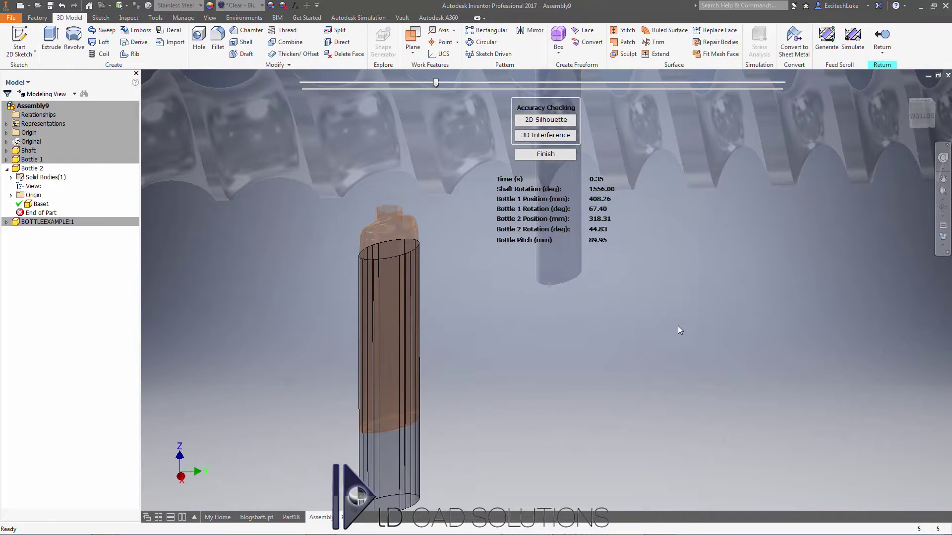
scroll(679, 326, down, 3)
scroll(675, 327, up, 2)
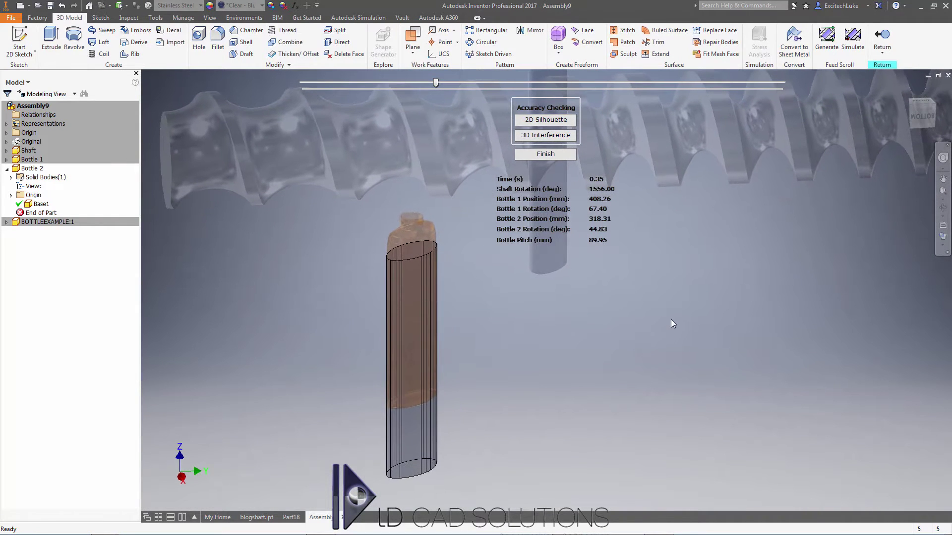
click(283, 64)
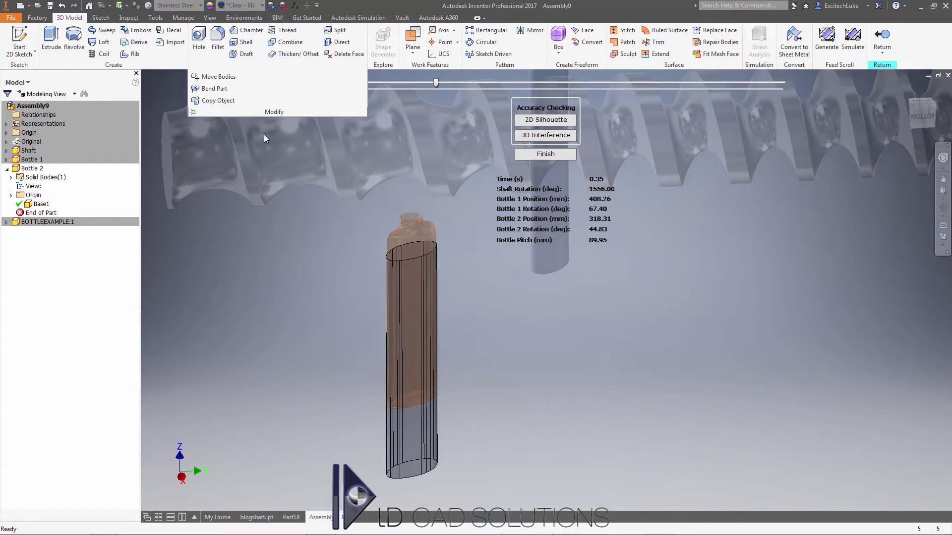
click(289, 64)
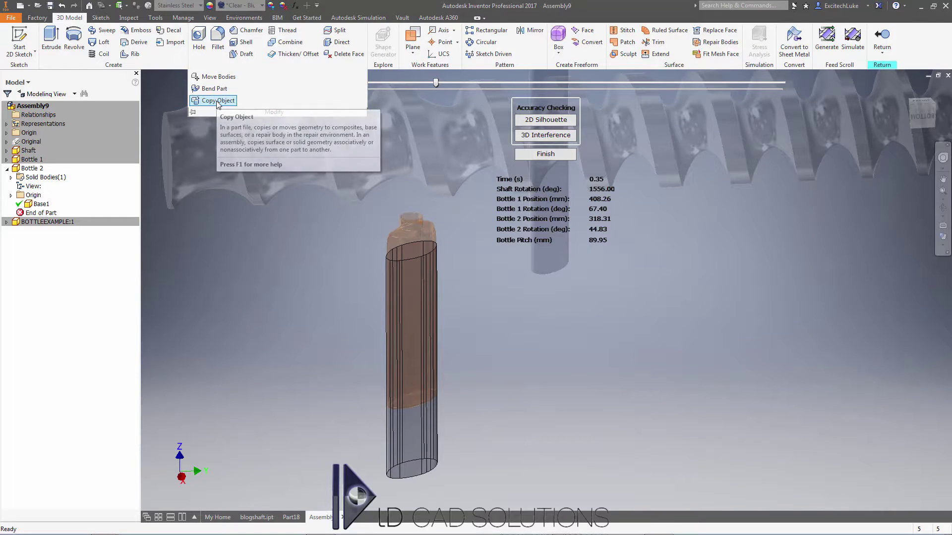
click(217, 101)
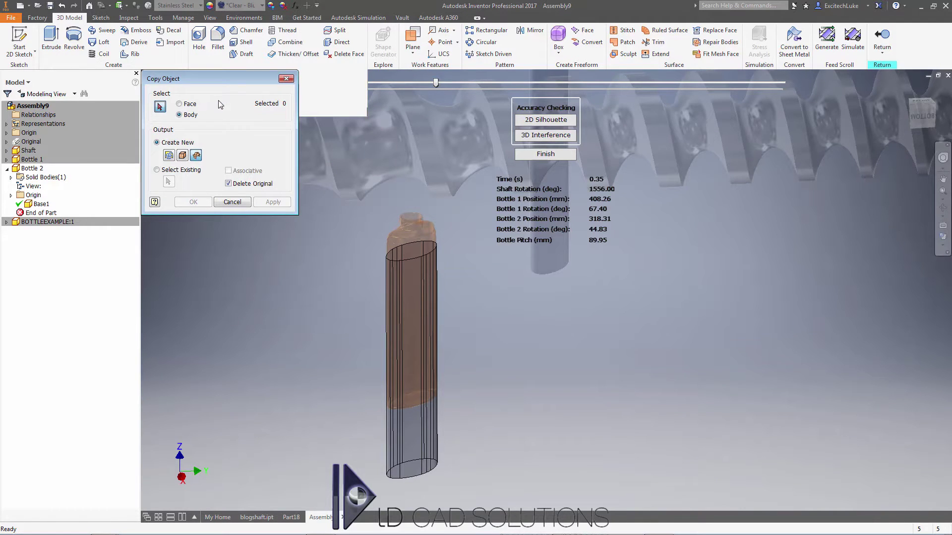
click(417, 231)
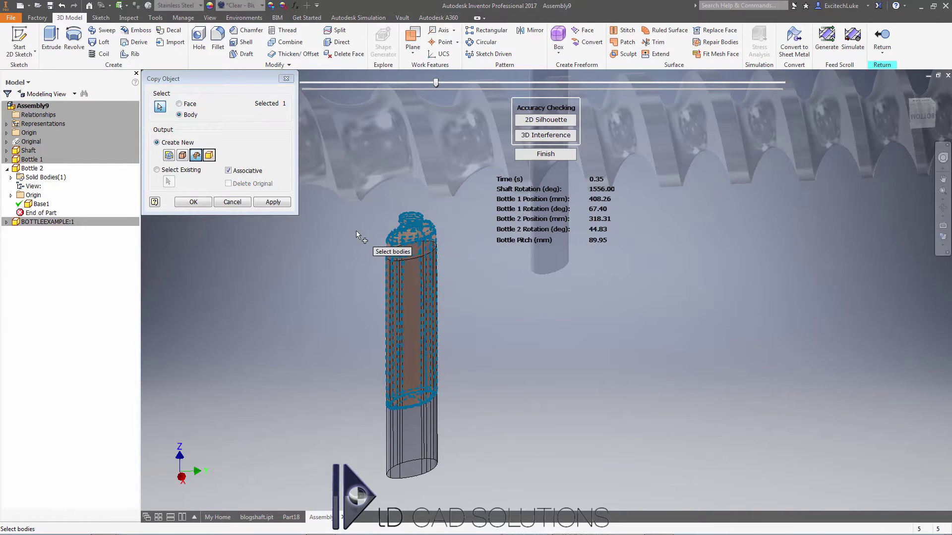
click(209, 156)
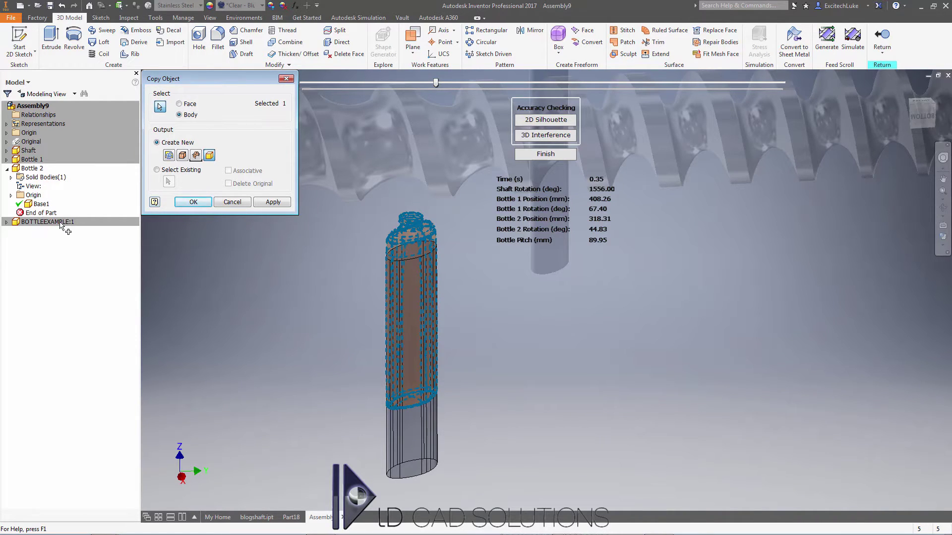
click(194, 203)
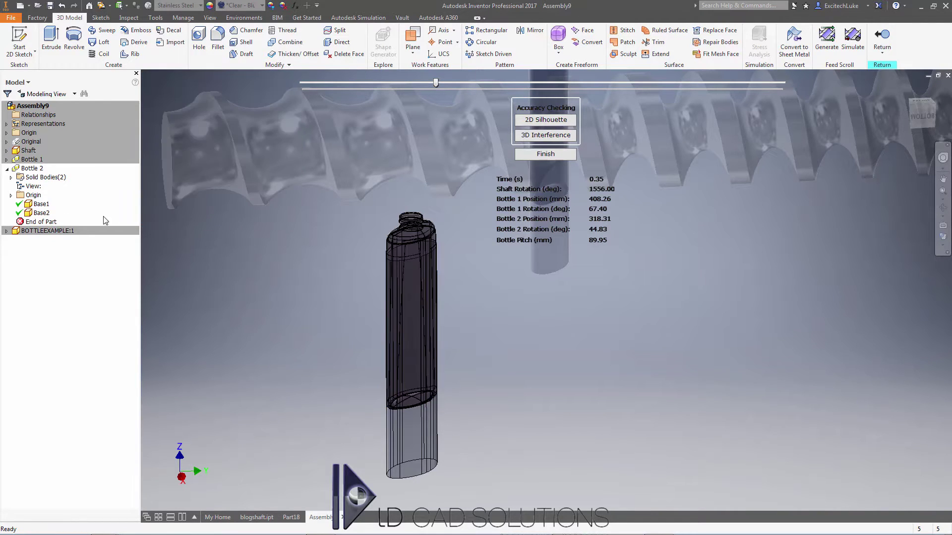
Delete Bottle 2's Base1 body and return to Assembly9.
right_click(44, 208)
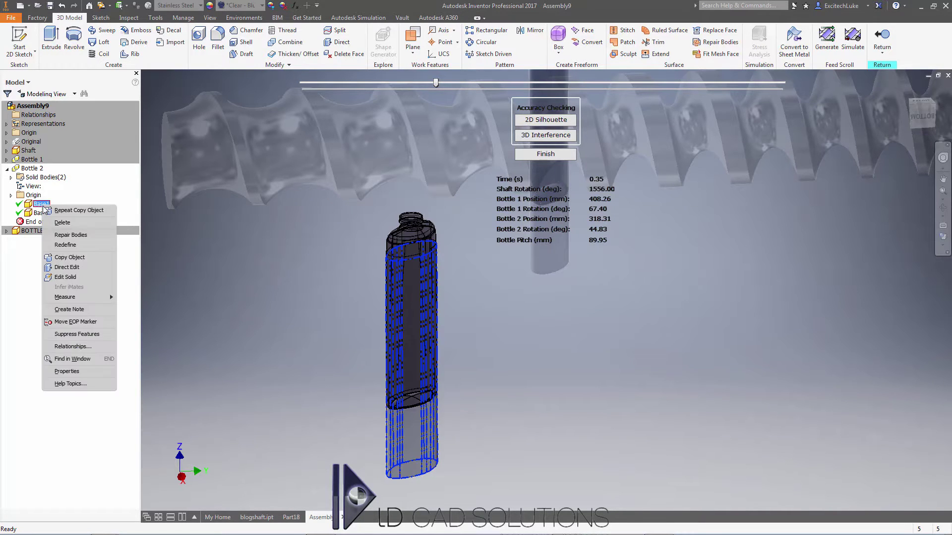
click(65, 223)
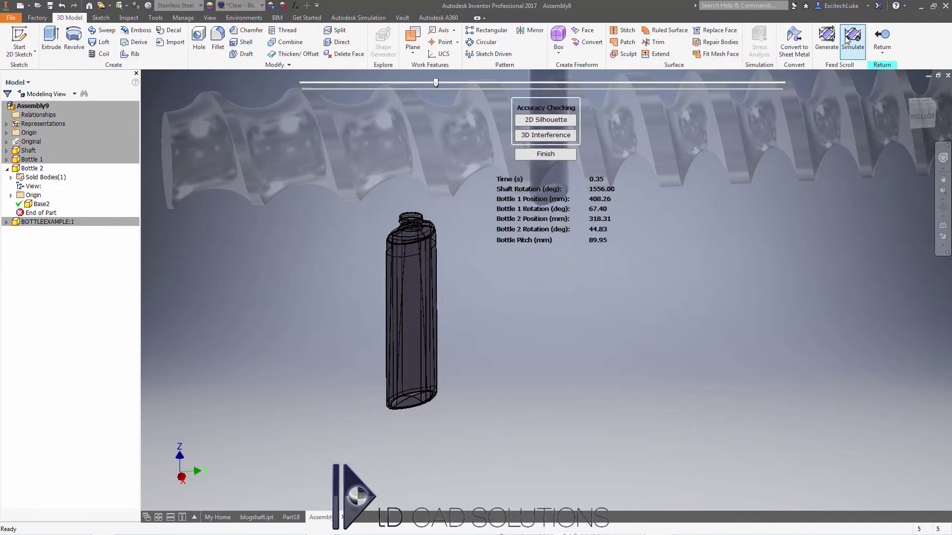
click(883, 36)
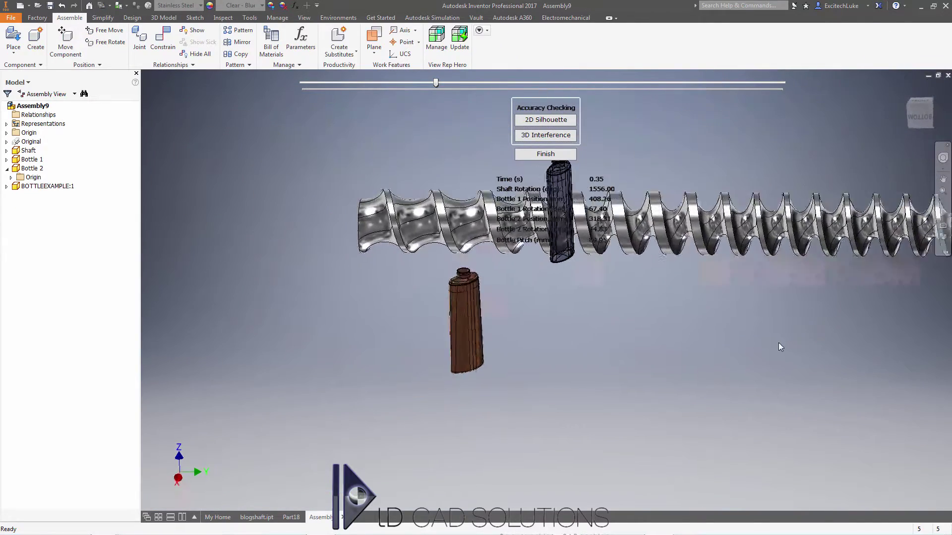
right_click(44, 188)
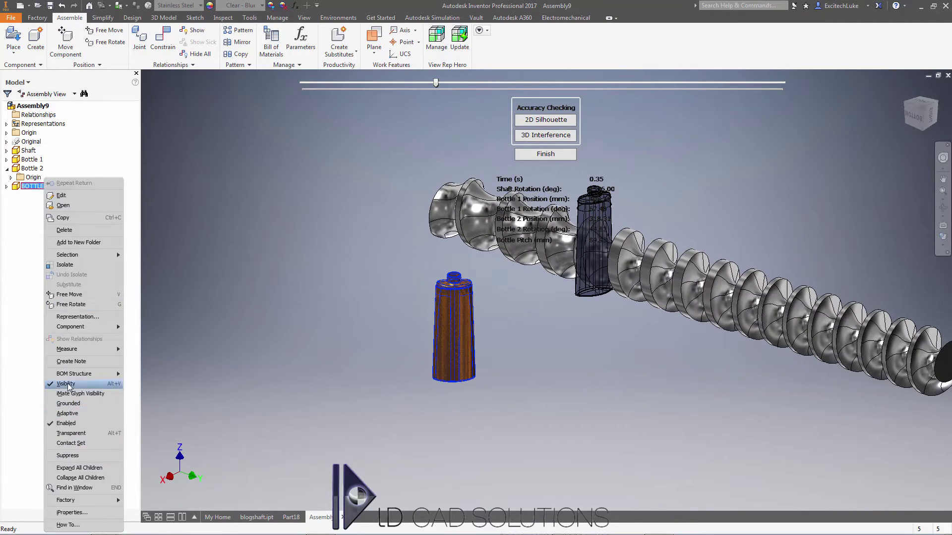
click(69, 386)
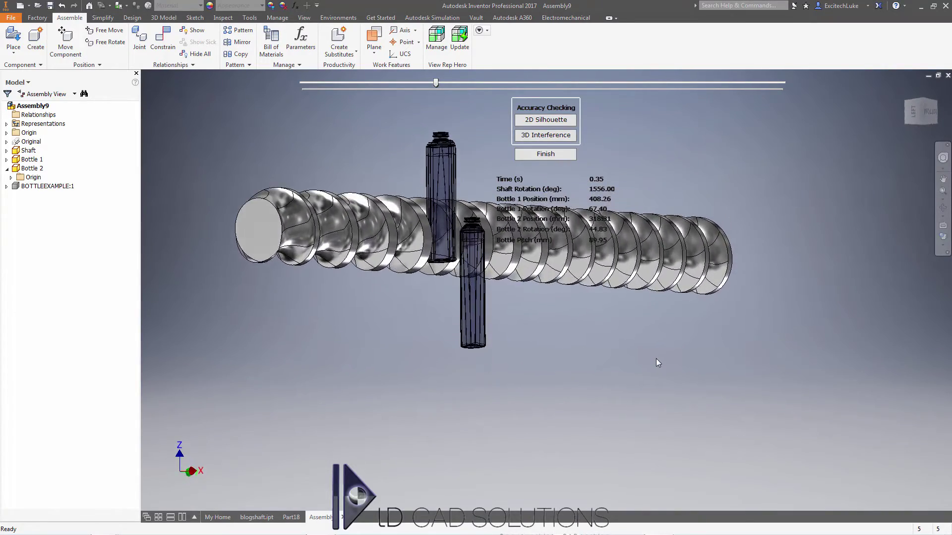
right_click(36, 187)
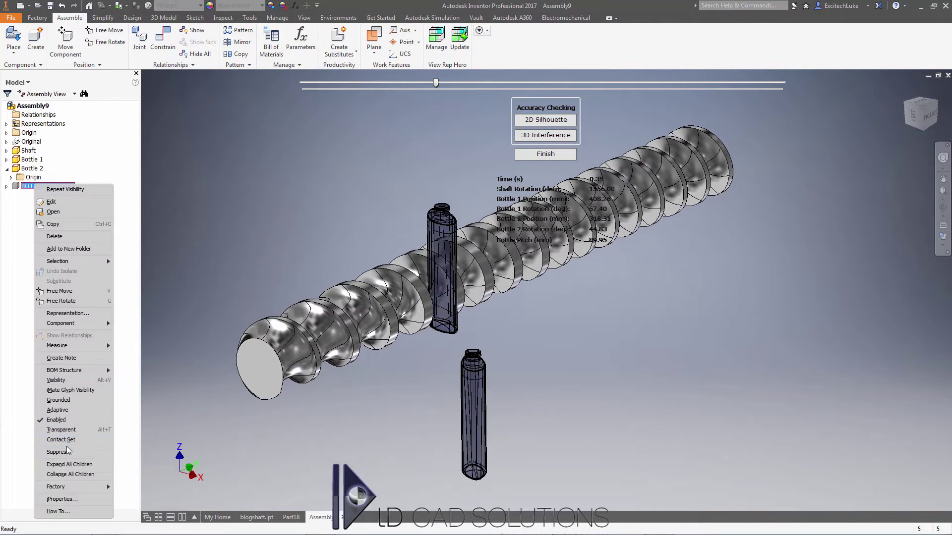
click(65, 383)
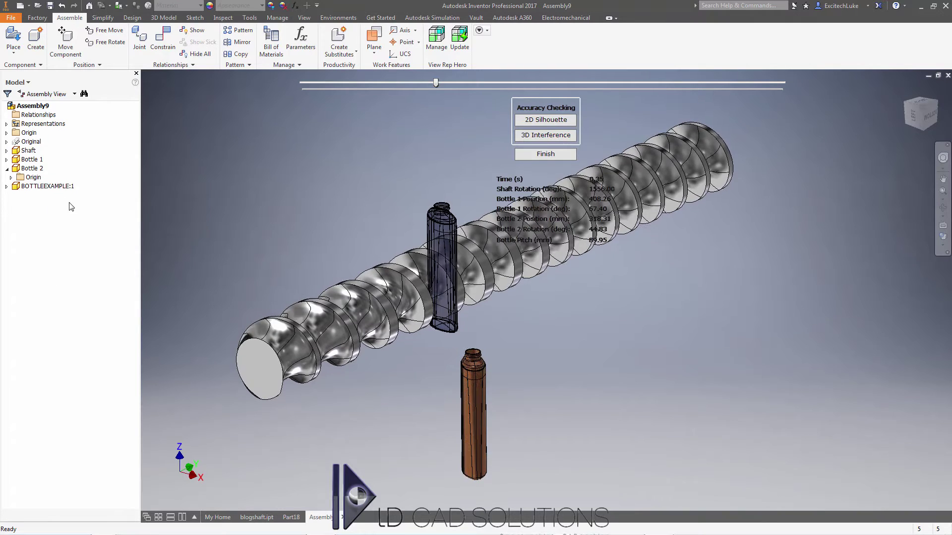
Hide Bottle 2, move the example bottle below the screw, then show Bottle 2 again.
double_click(33, 169)
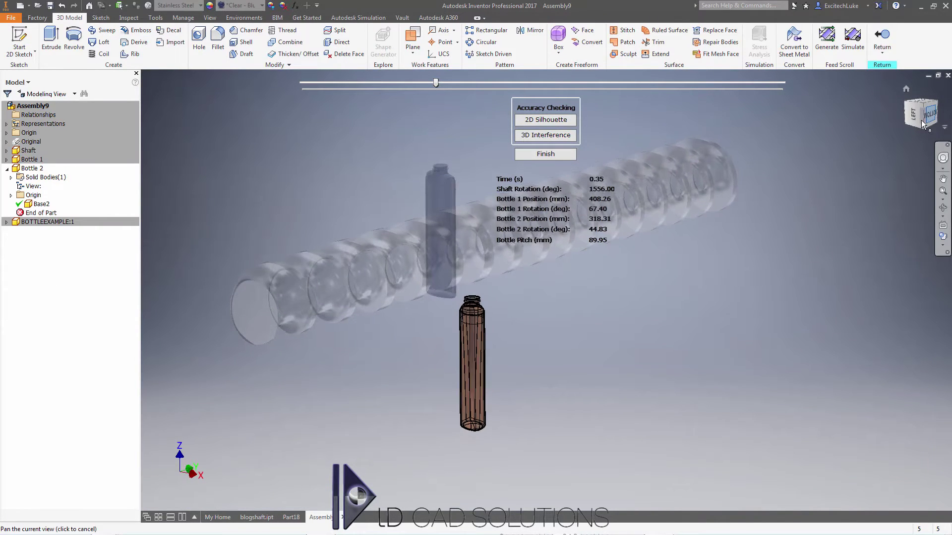
click(923, 123)
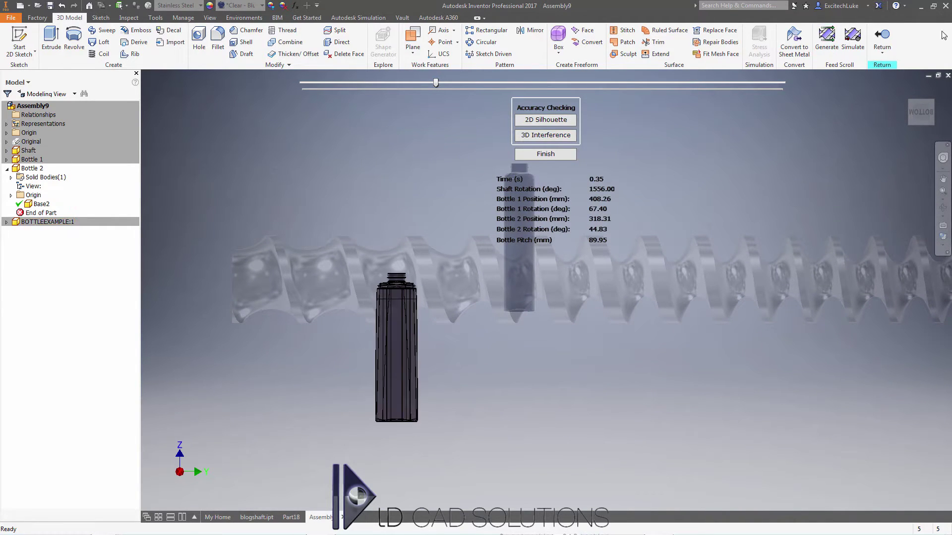
click(883, 37)
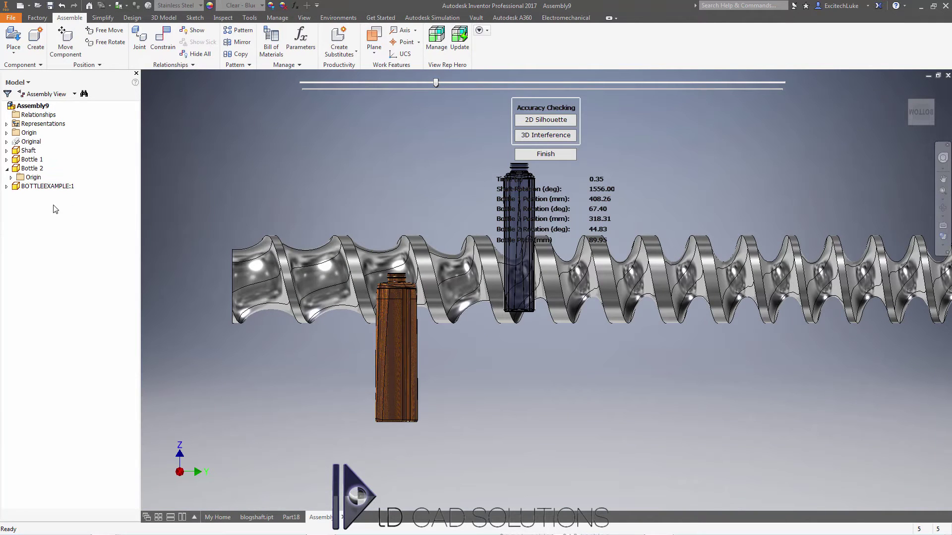
right_click(39, 171)
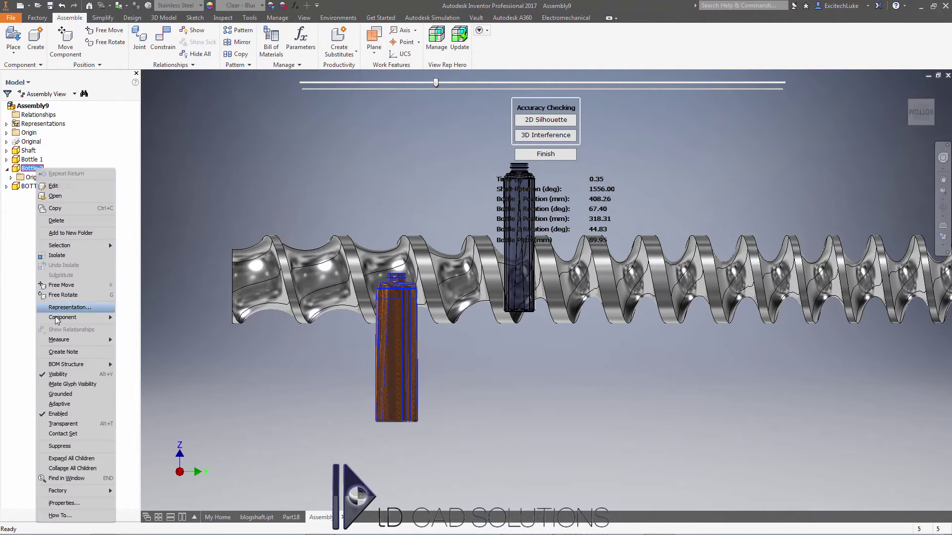
click(61, 375)
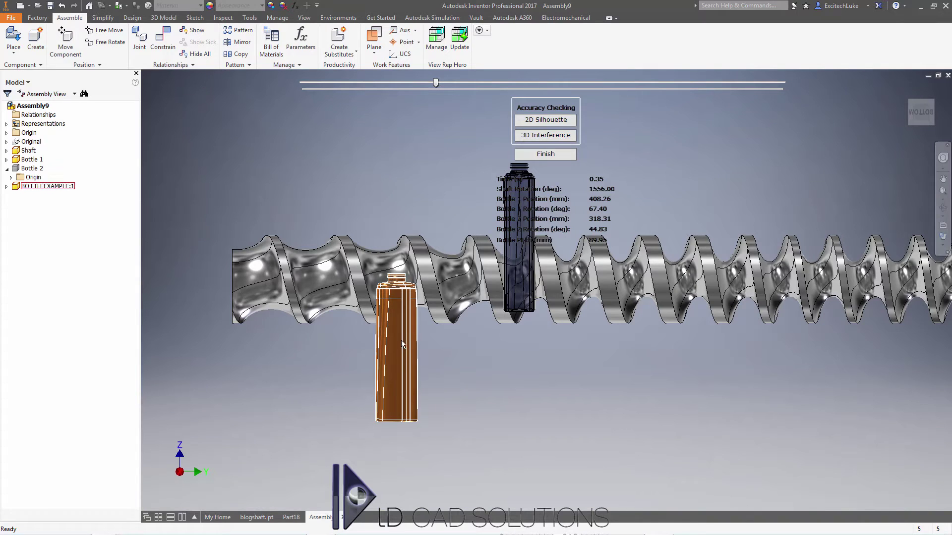
drag(402, 342, 404, 356)
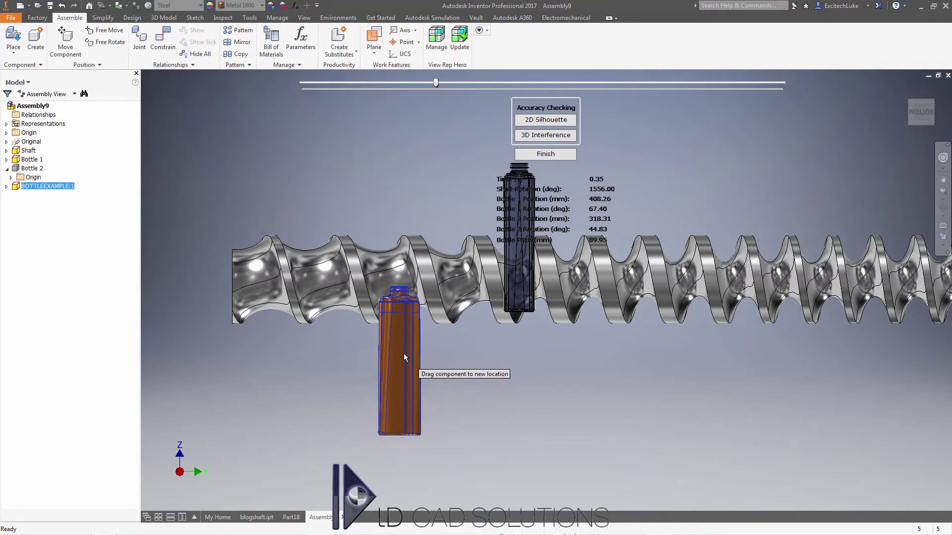
right_click(31, 171)
click(61, 360)
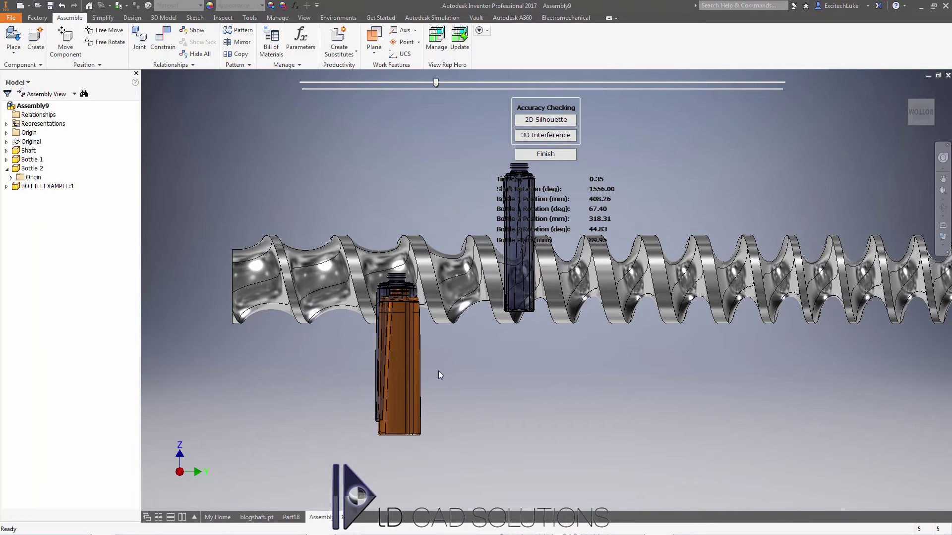
drag(408, 390, 409, 392)
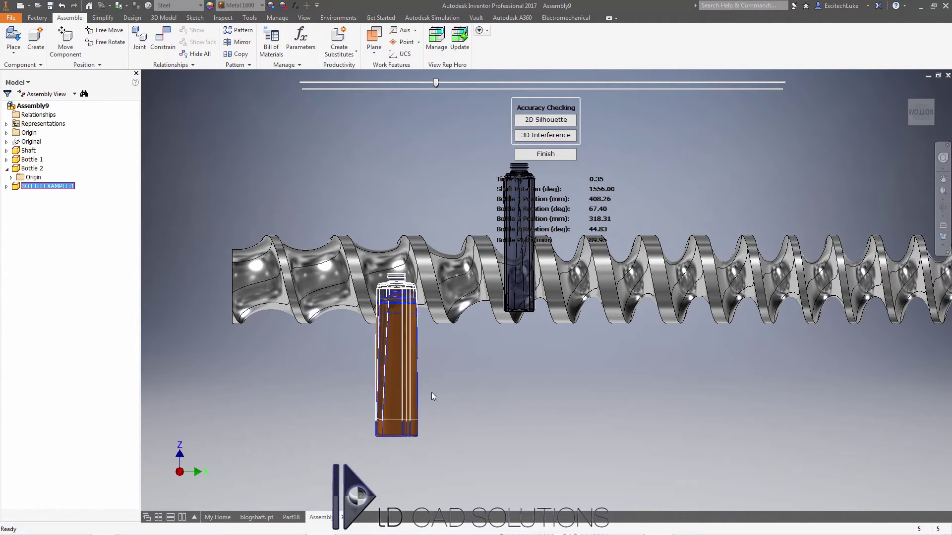
click(437, 393)
shift+middle_drag(495, 391, 588, 399)
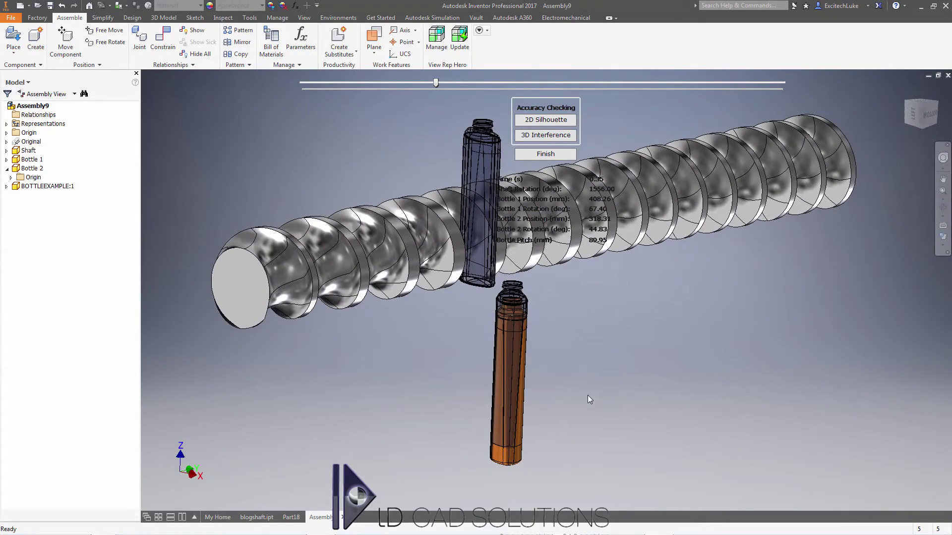
Edit Bottle 2 in place again and delete its Base2 body.
double_click(31, 168)
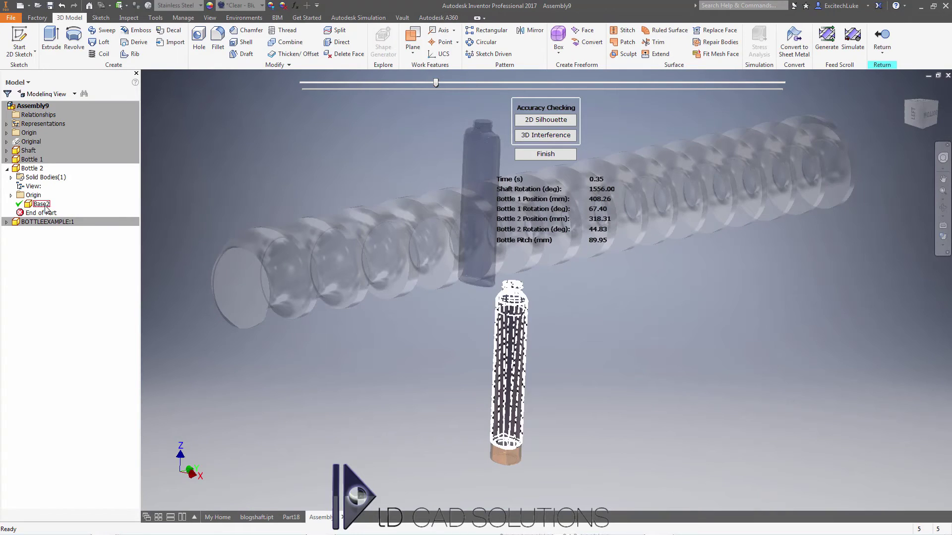
right_click(45, 206)
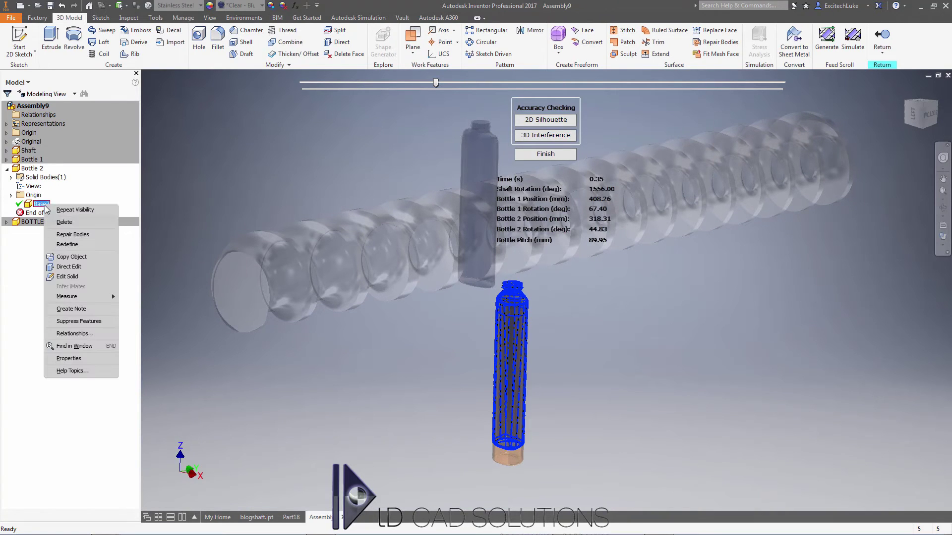
click(68, 227)
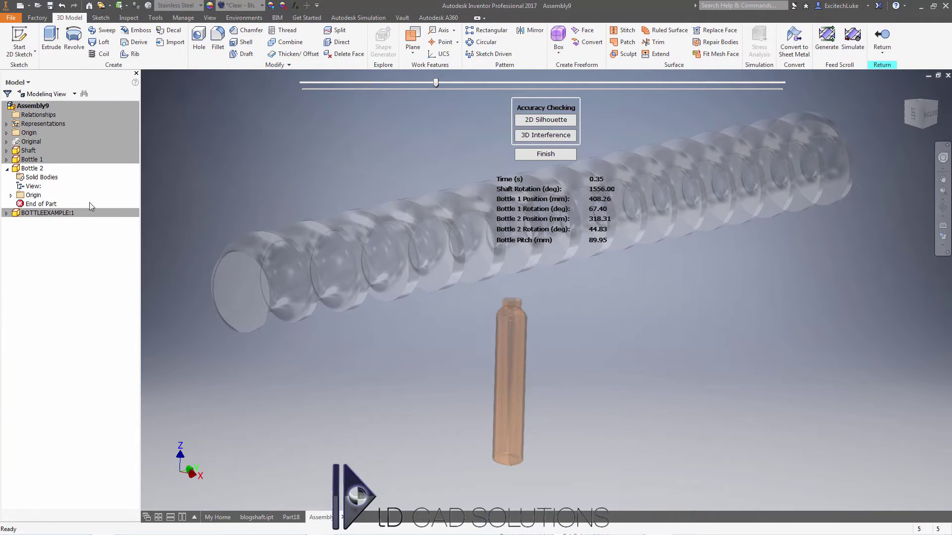
Copy the brown example bottle body into Bottle 2 with Copy Object, creating Base3.
click(299, 64)
click(218, 100)
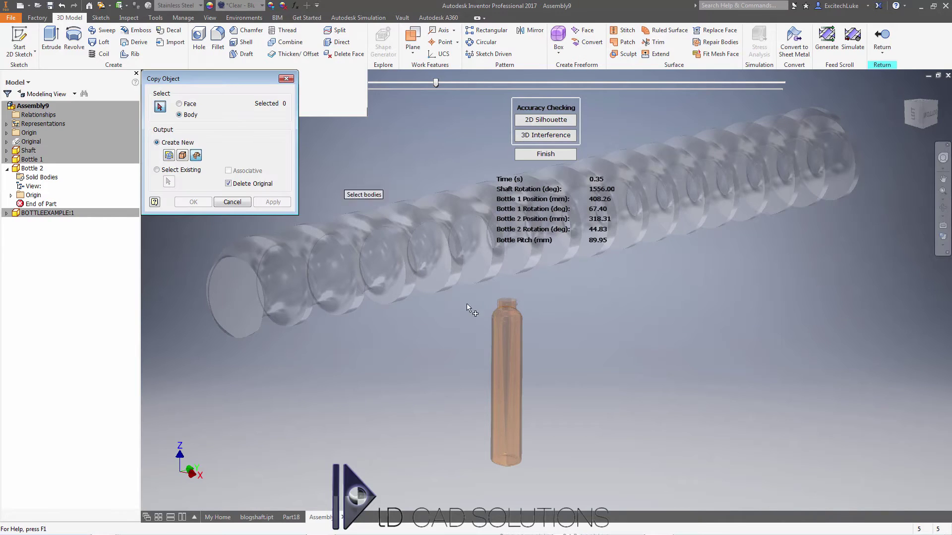
click(505, 332)
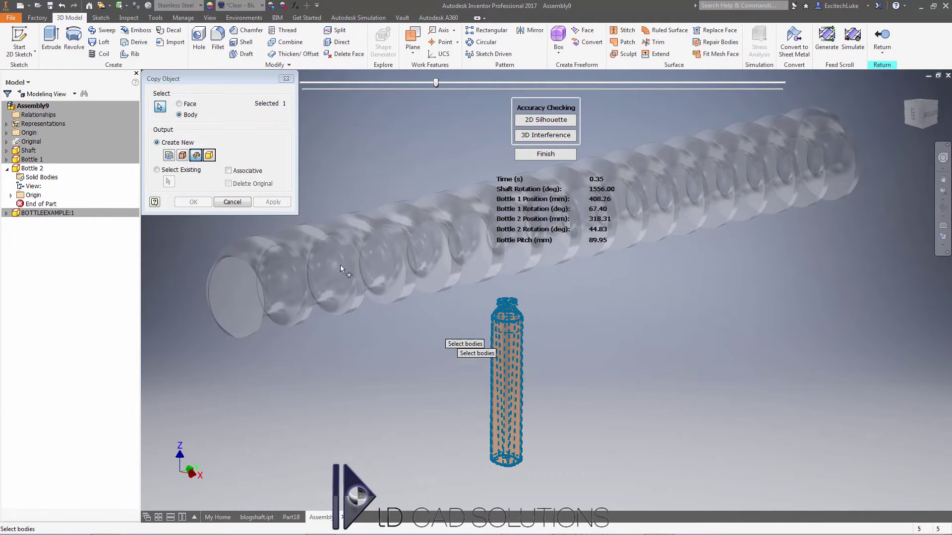
click(209, 156)
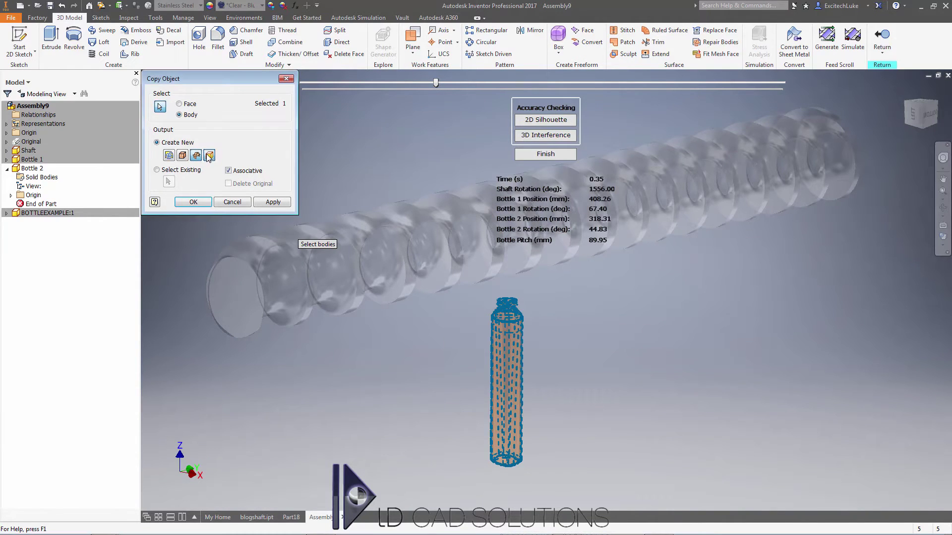
click(201, 202)
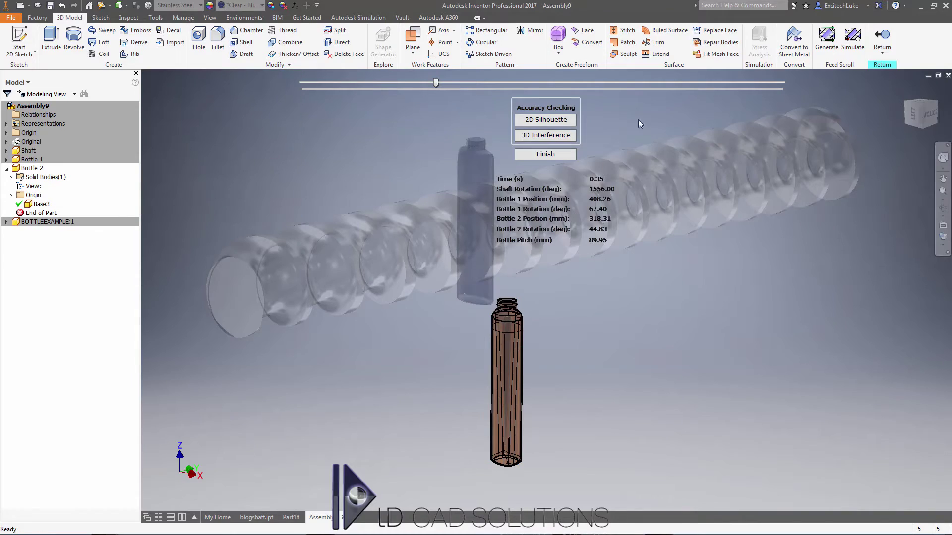
Return to Assembly9 and hide the original BOTTLEEXAMPLE:1 bottle.
click(882, 37)
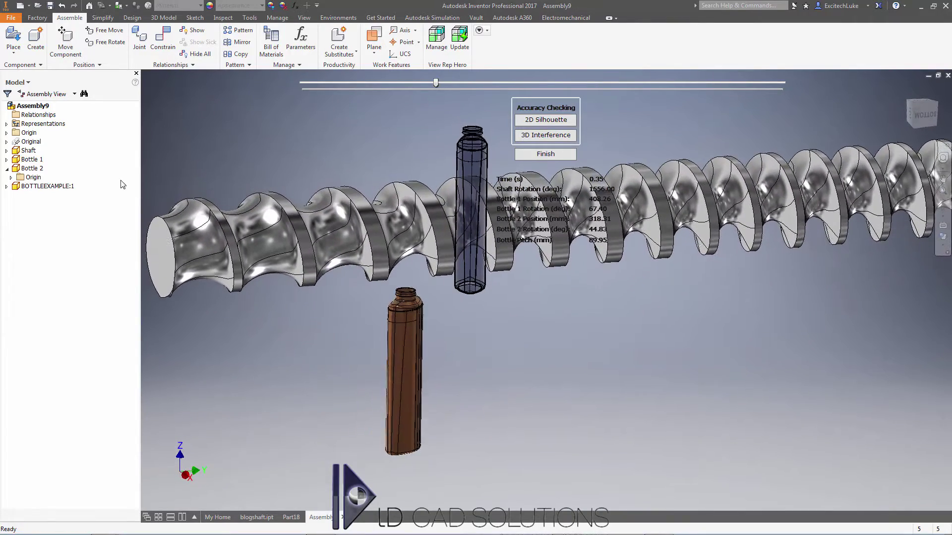
right_click(58, 191)
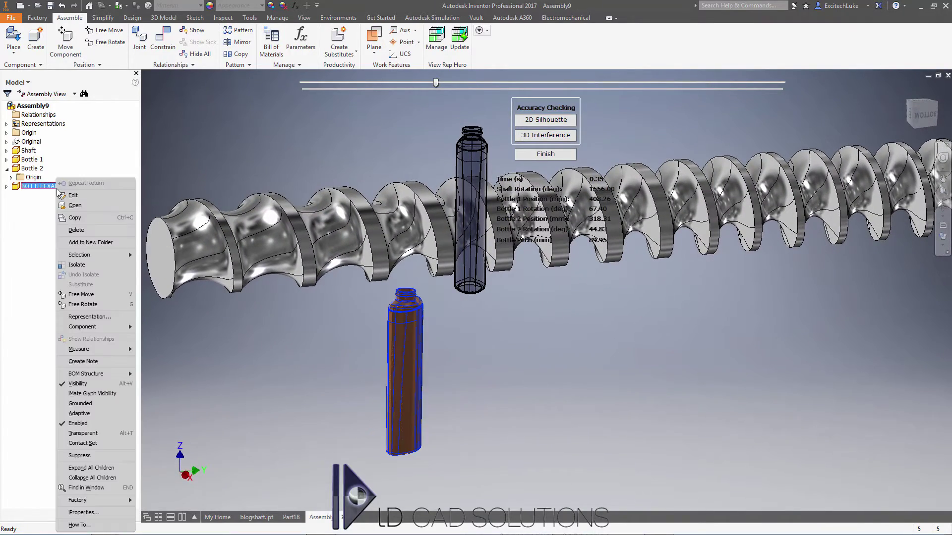
click(79, 384)
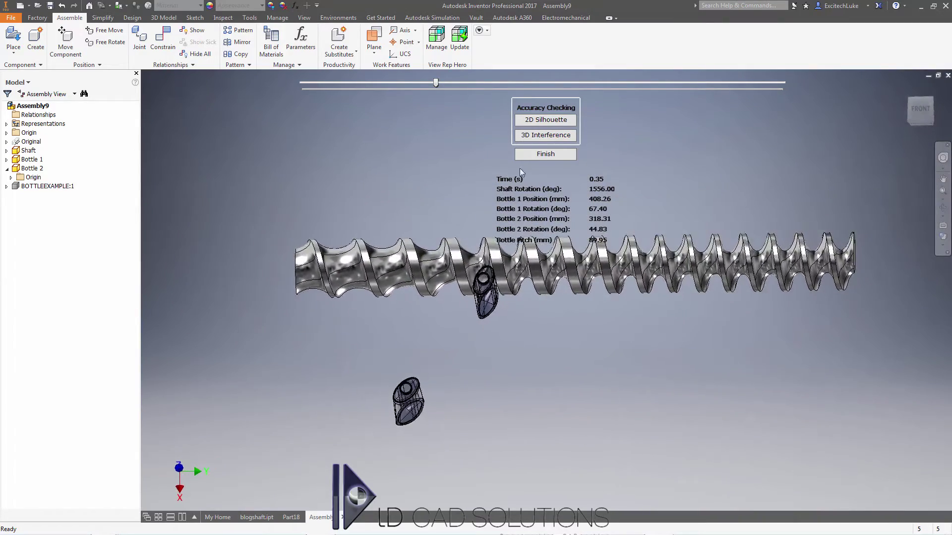
Advance the simulation to 0.46 s, Bottle 1 at 526.01 mm and Bottle 2 at 444.80 mm.
click(921, 112)
scroll(552, 314, up, 3)
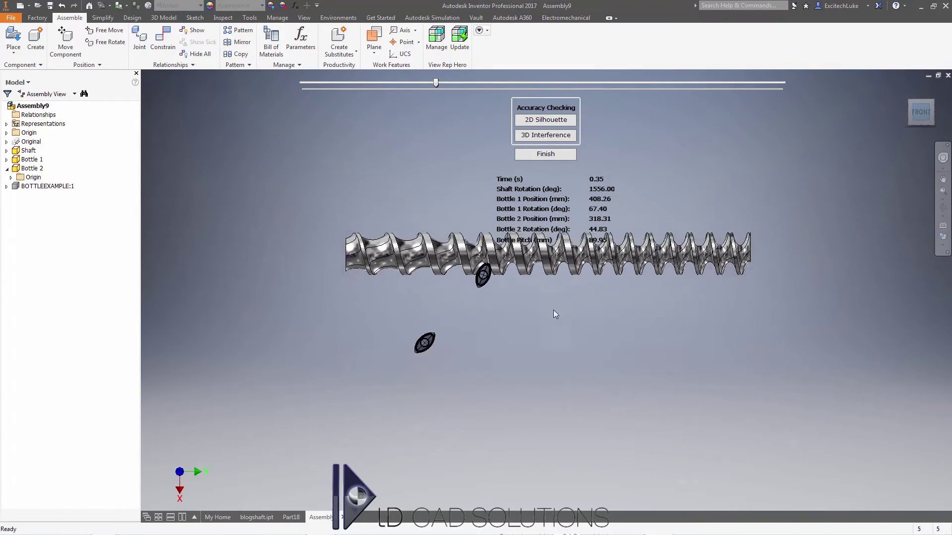
drag(434, 82, 472, 90)
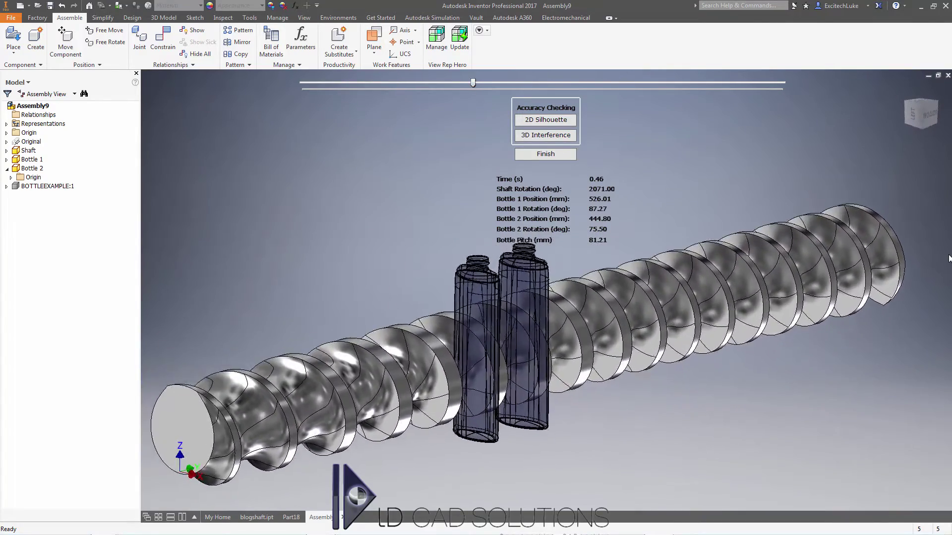
drag(603, 213, 371, 217)
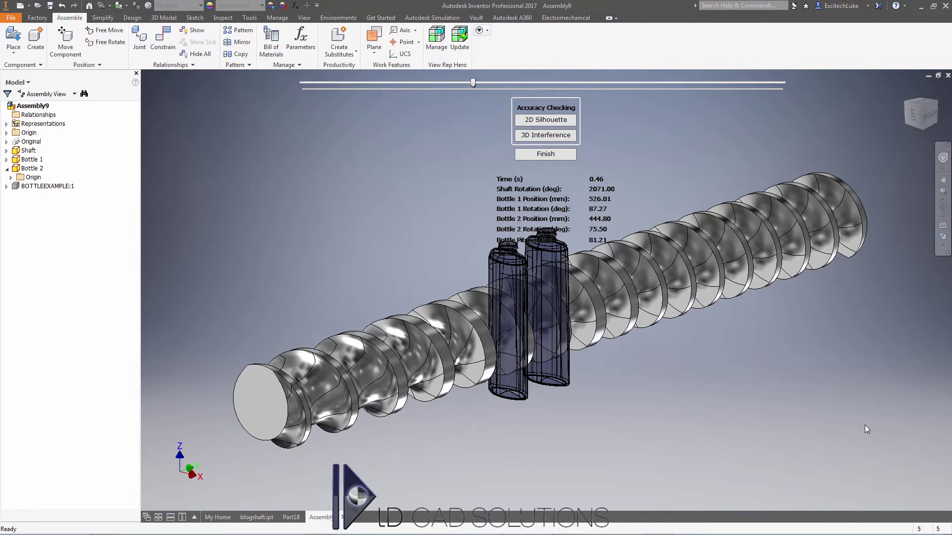
scroll(865, 424, down, 3)
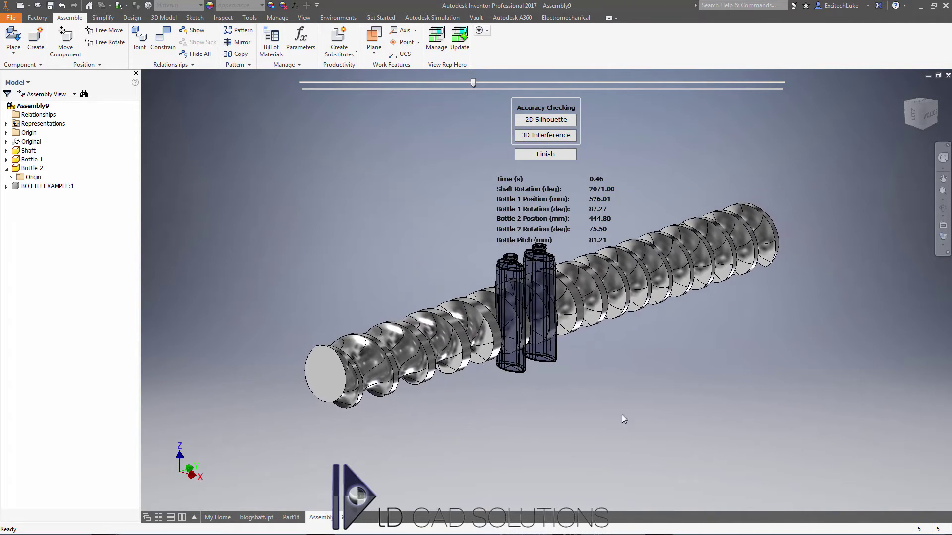
middle_drag(447, 221, 373, 230)
drag(373, 231, 364, 229)
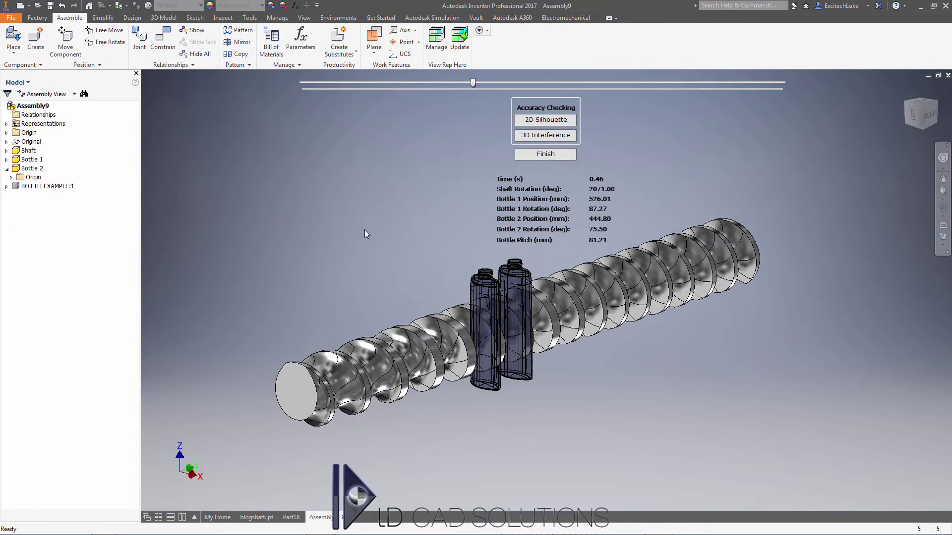
Choose BOTTLING ASSEMBLY.iam to place and frame the scene in front view.
click(14, 34)
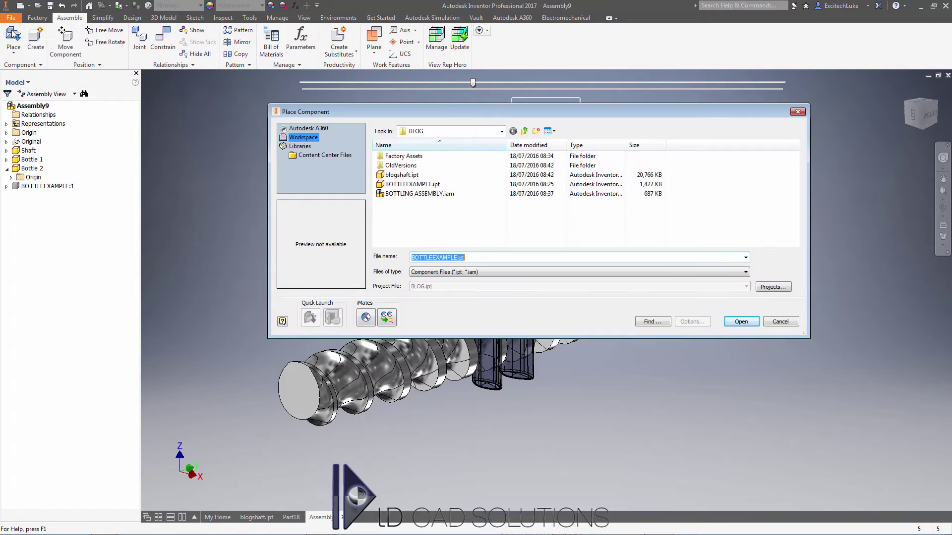
double_click(404, 194)
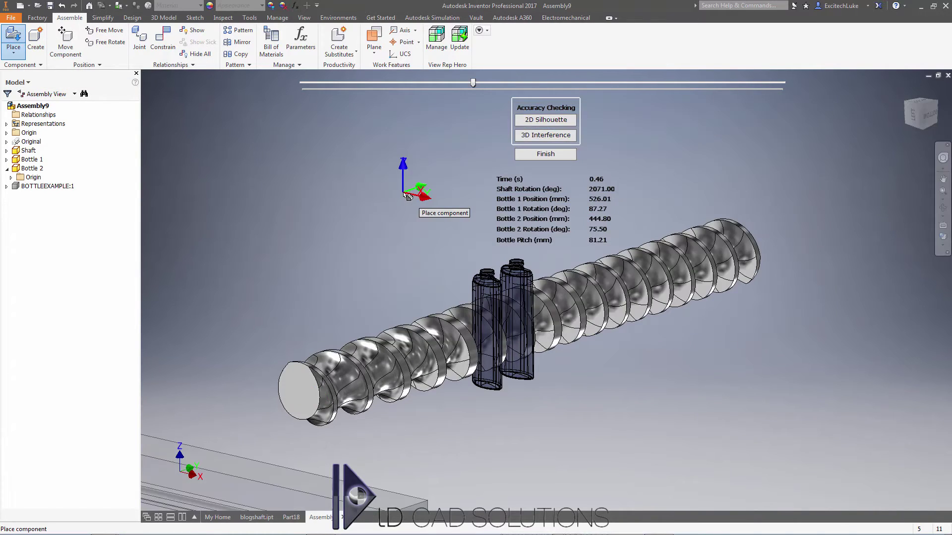
scroll(442, 240, down, 5)
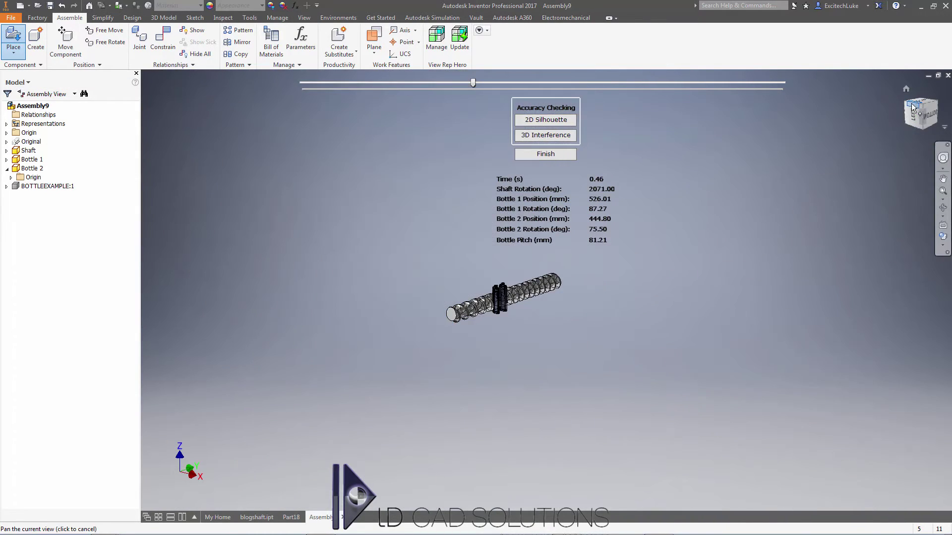
click(921, 104)
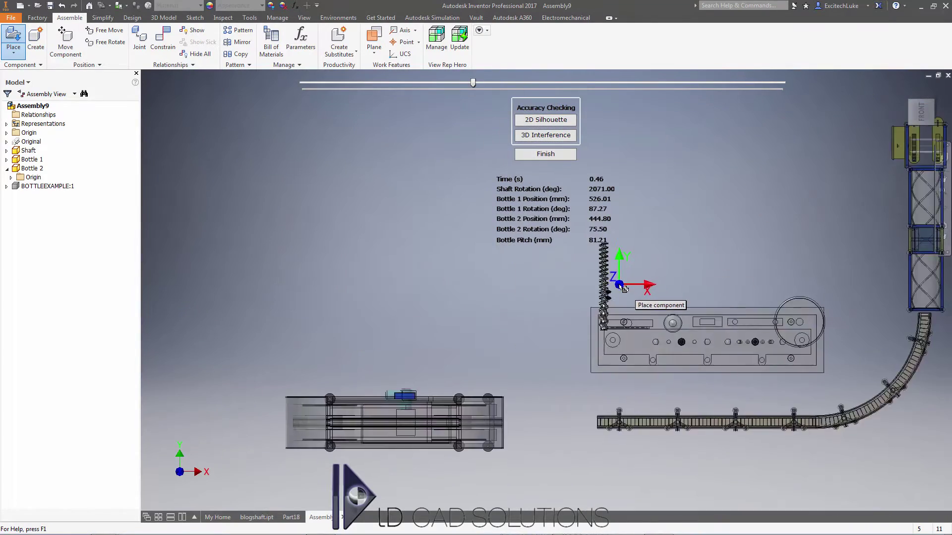
middle_drag(610, 280, 550, 309)
scroll(511, 291, up, 3)
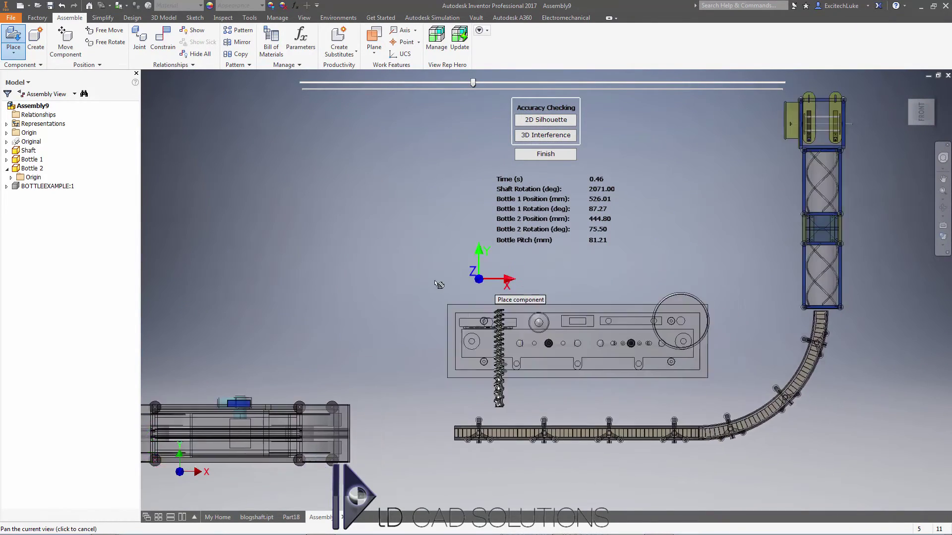
middle_drag(440, 283, 341, 266)
Rotate the bottling assembly 90° about Y and place it beside the feed screw.
right_click(412, 226)
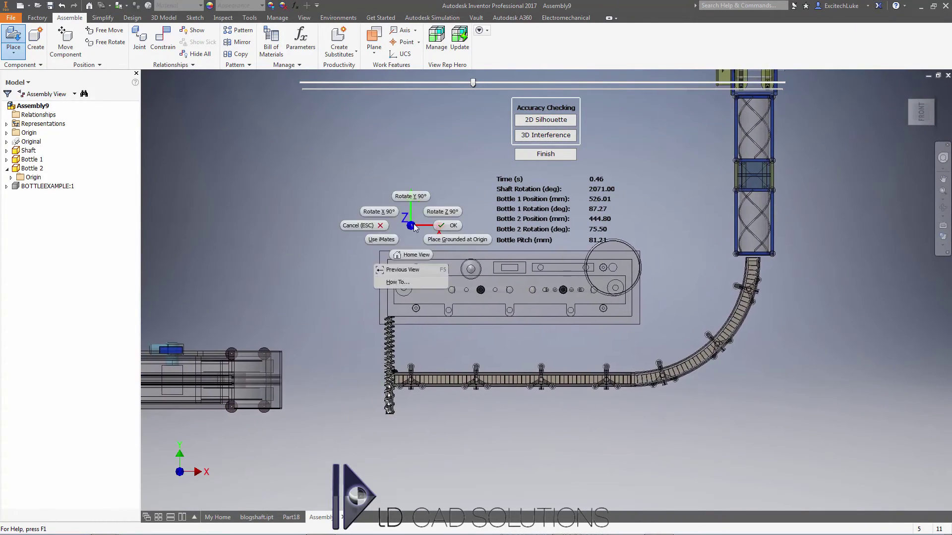
click(411, 197)
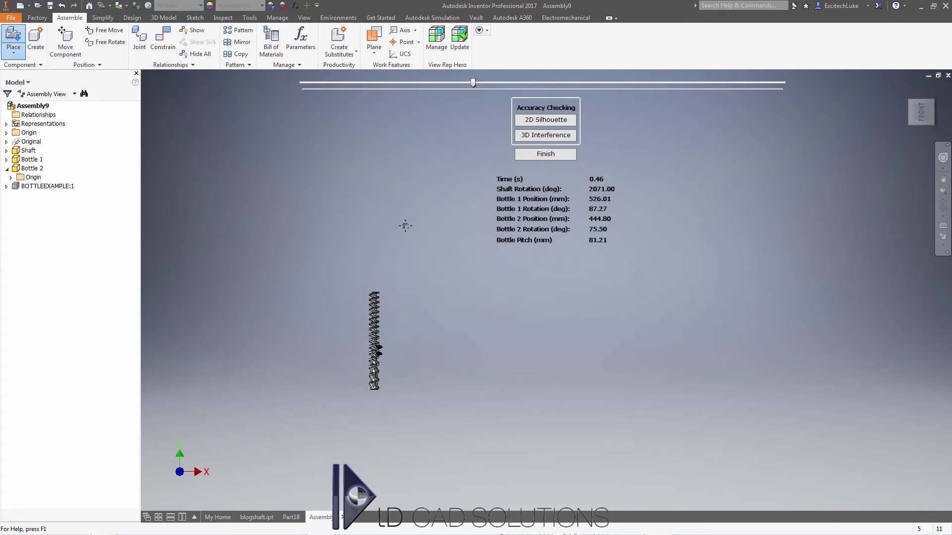
middle_drag(417, 193, 406, 388)
middle_drag(352, 251, 359, 130)
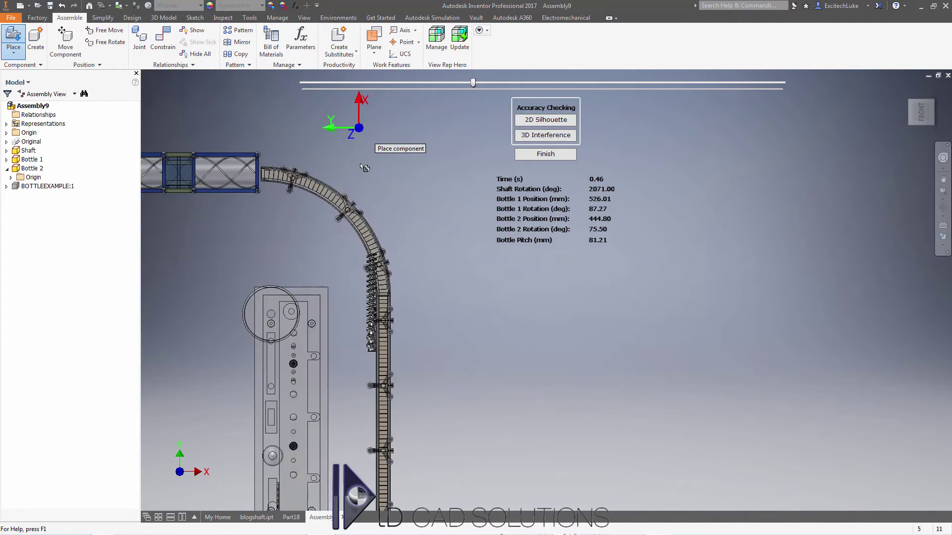
scroll(361, 160, down, 3)
scroll(340, 140, down, 2)
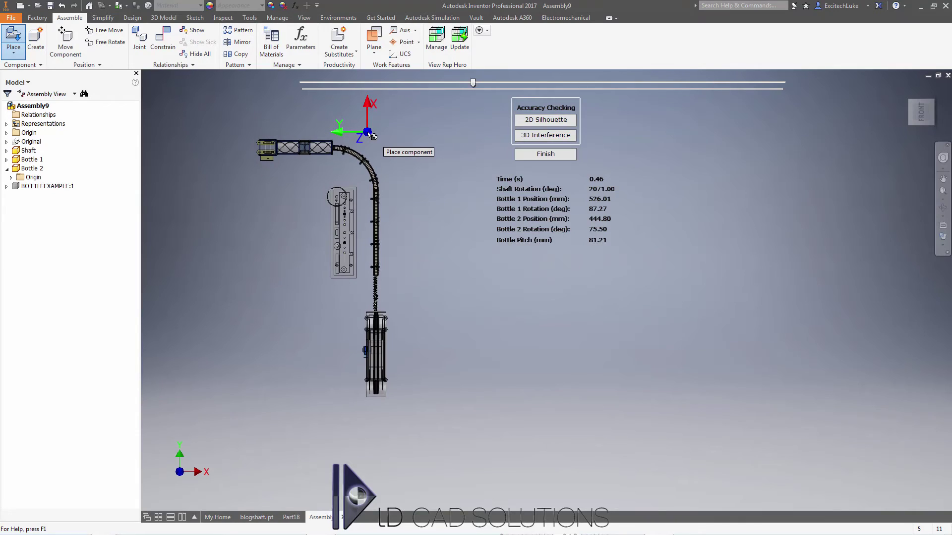
key(F6)
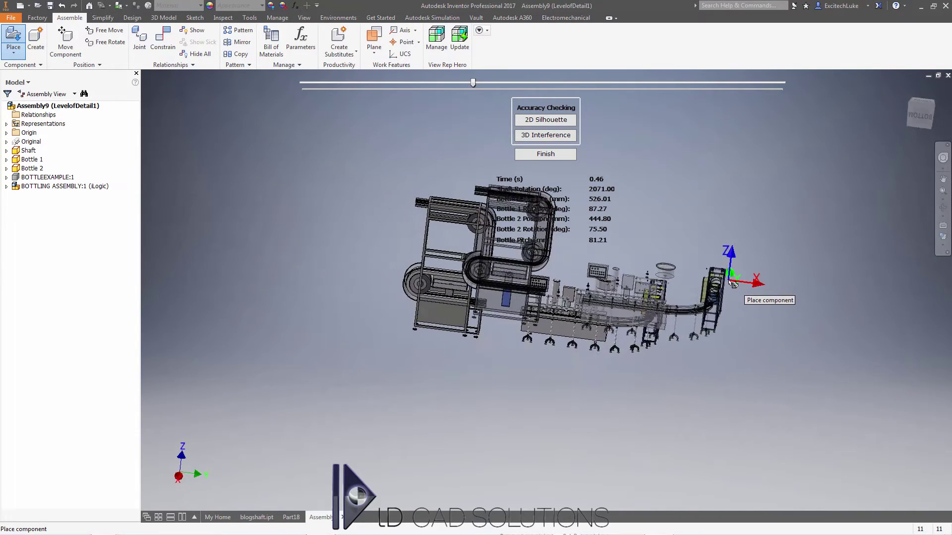
key(Escape)
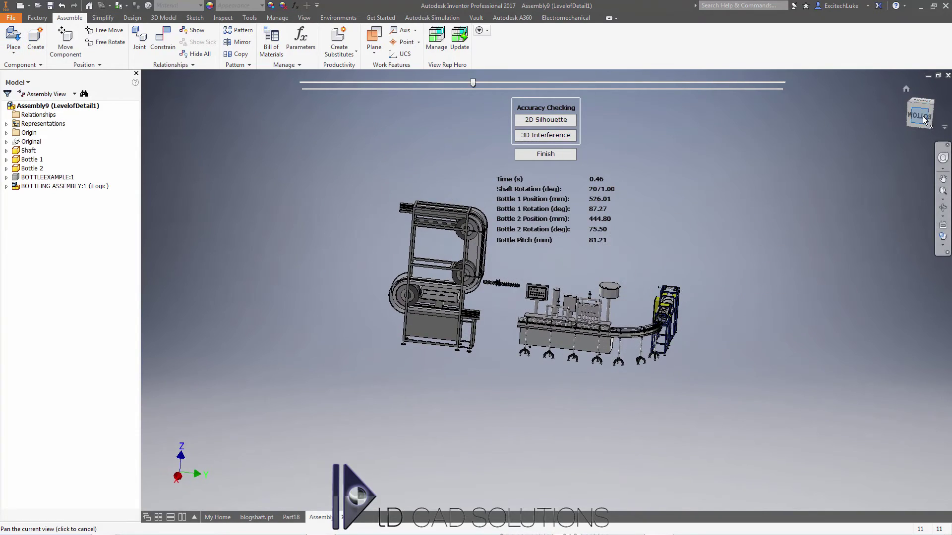
Raise BOTTLING ASSEMBLY:1 so its conveyor runs straight on from the feed screw.
click(921, 116)
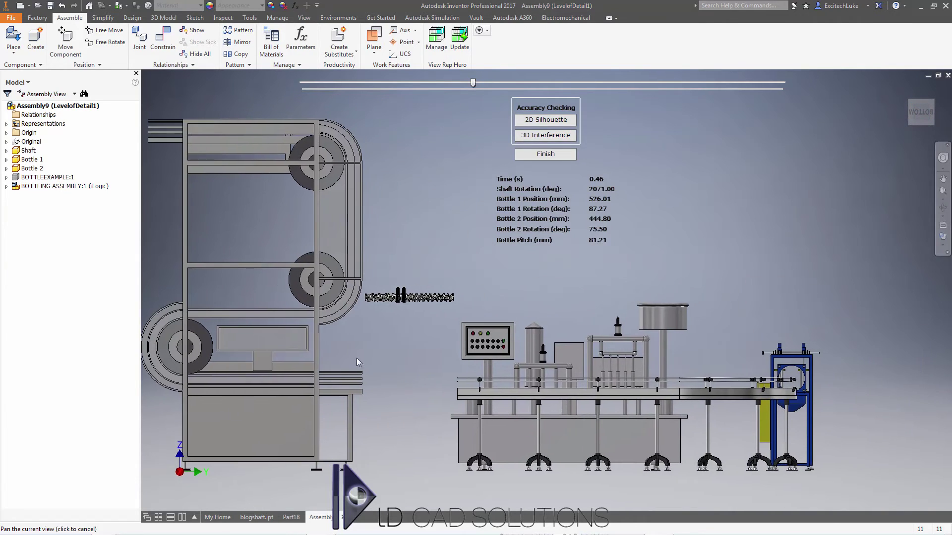
drag(487, 394, 487, 311)
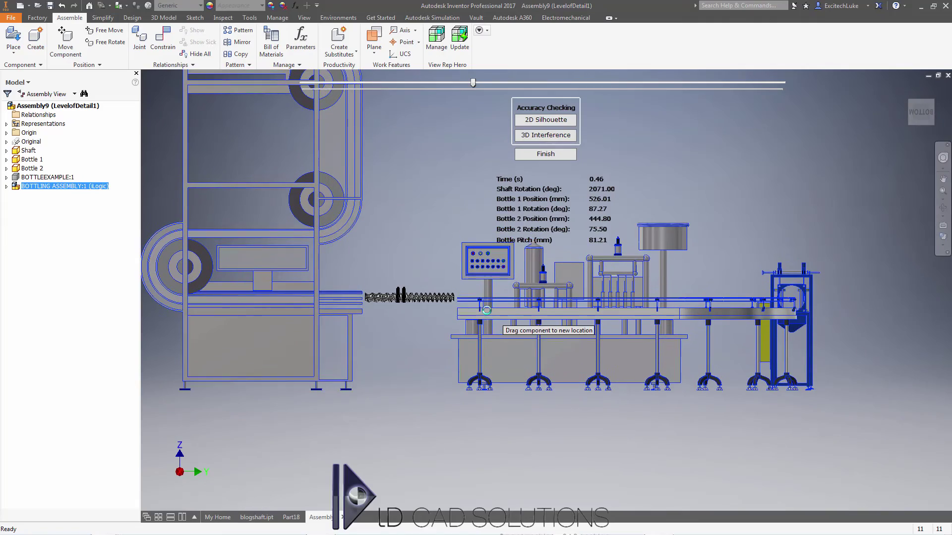
click(408, 384)
Orbit to a tilted view and narrow the model browser to widen the viewport.
shift+middle_drag(590, 416, 552, 438)
scroll(773, 246, up, 4)
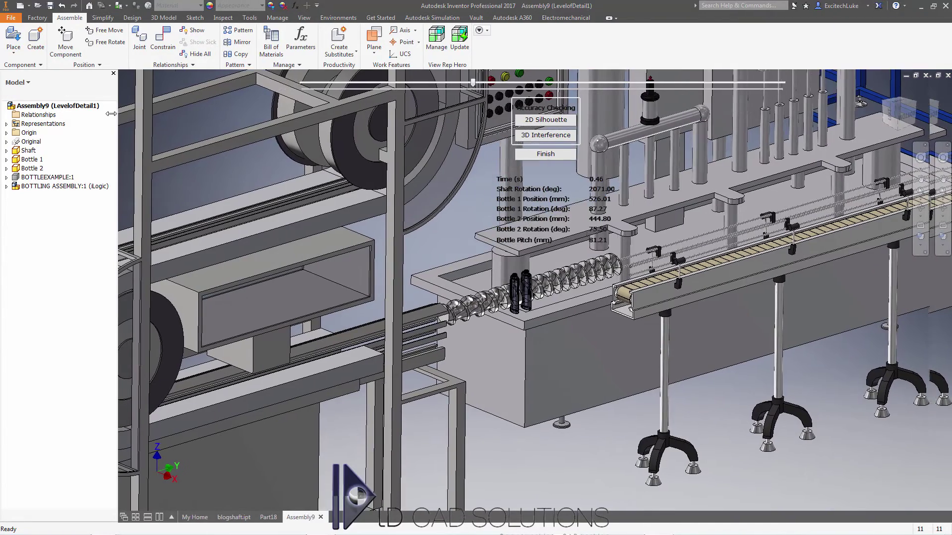
drag(138, 112, 82, 115)
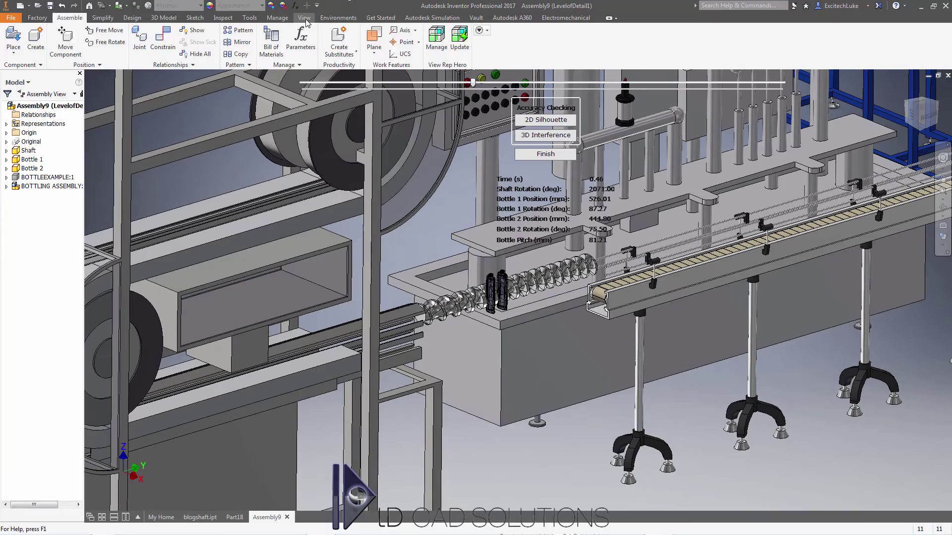
Turn on Clean Screen to enlarge the 3D view of the machinery.
click(304, 18)
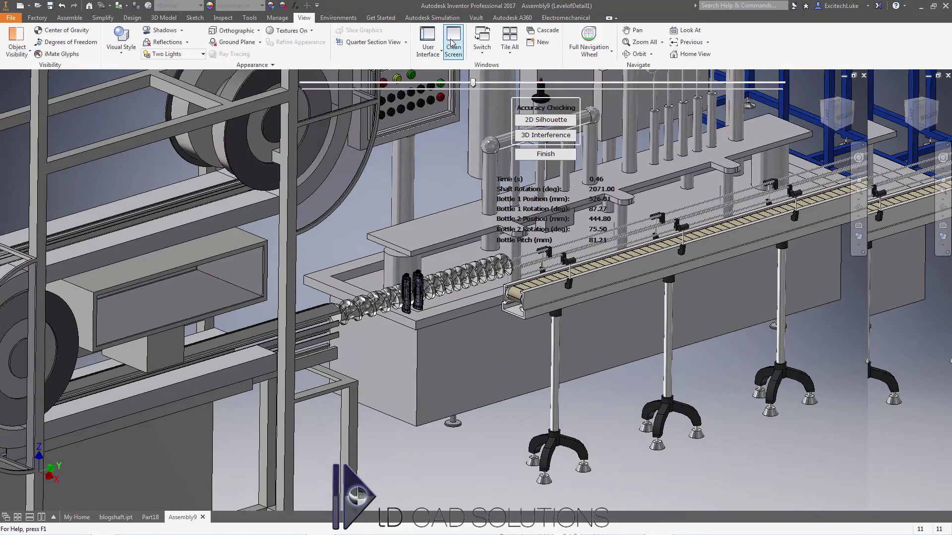
click(452, 45)
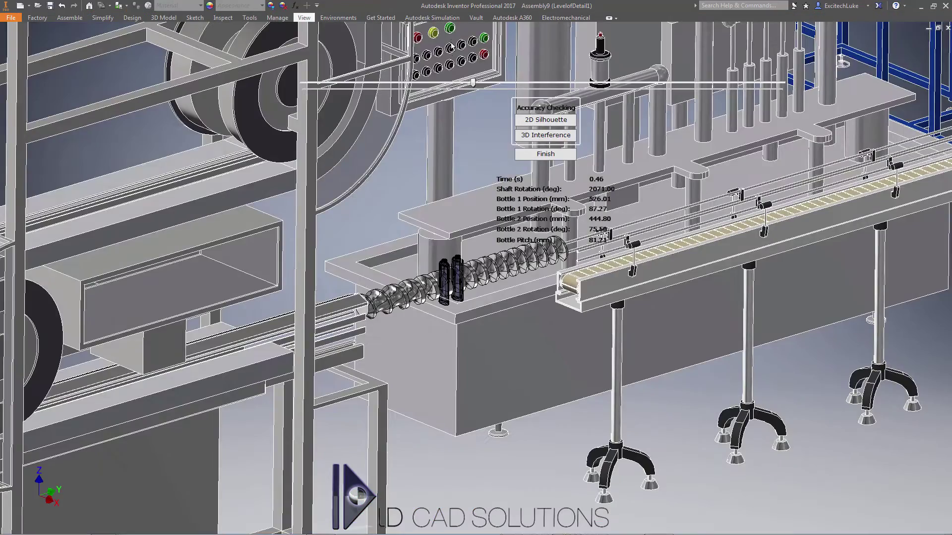
middle_drag(380, 209, 547, 246)
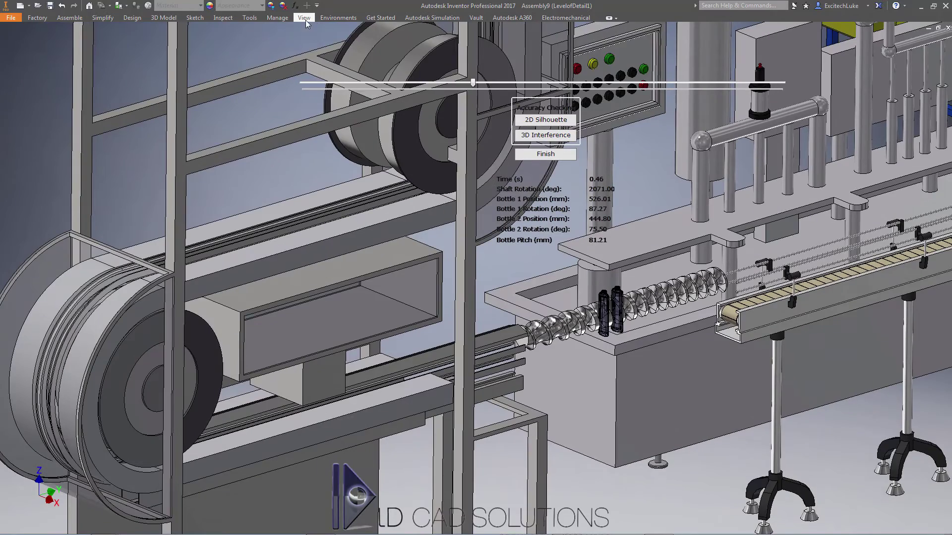
Switch the view to Perspective projection and turn on Shadows.
click(305, 19)
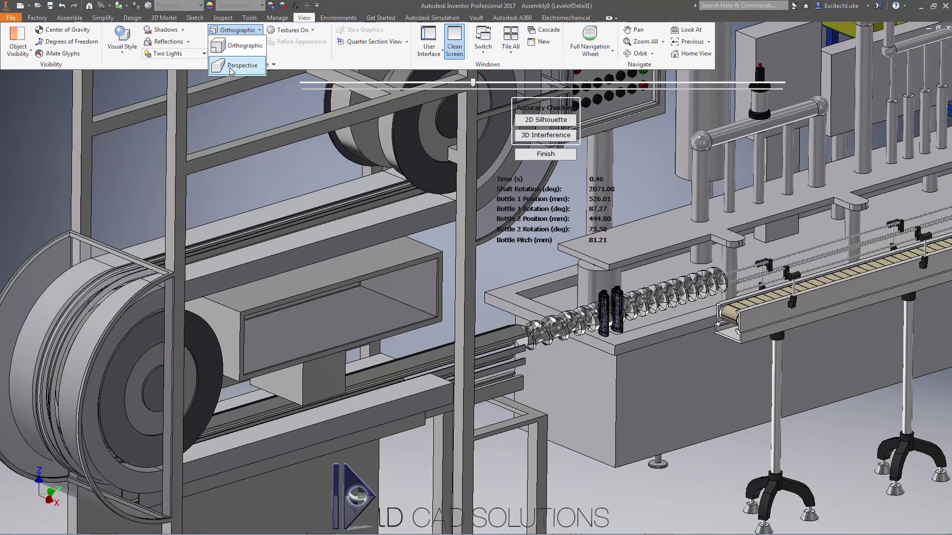
click(242, 66)
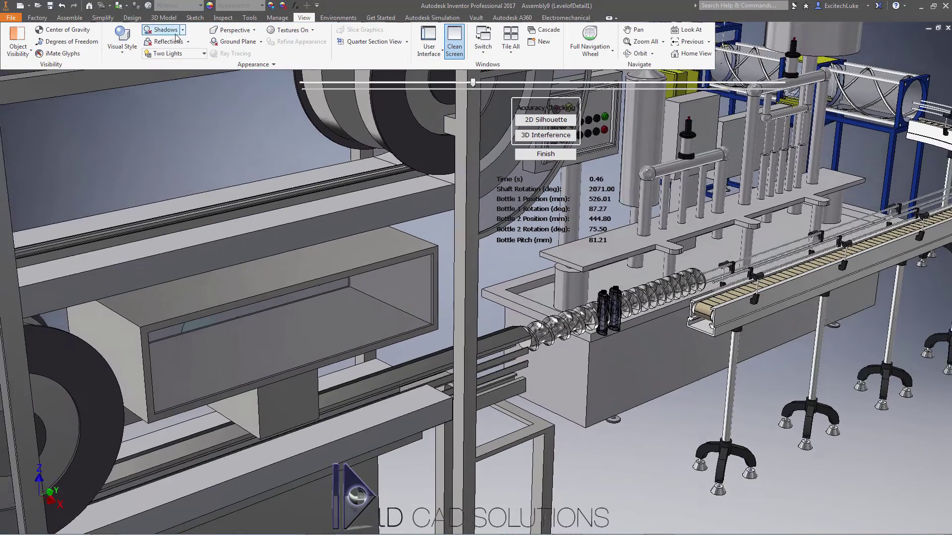
click(166, 29)
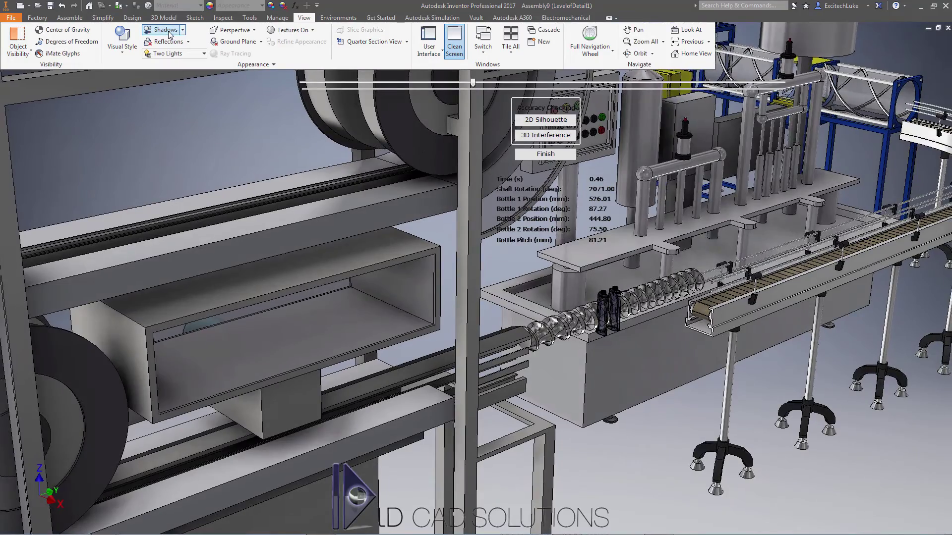